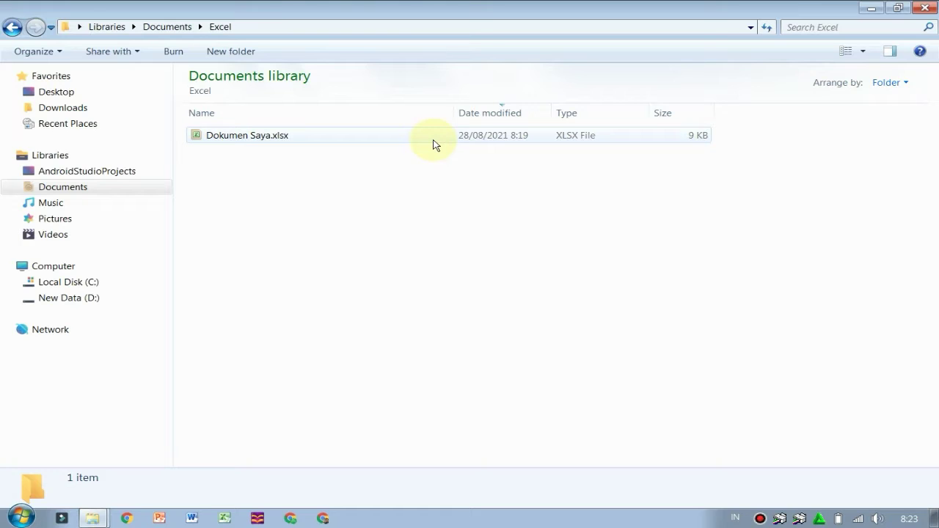
Open Dokumen Saya.xlsx from the Documents > Excel folder in Excel
double_click(396, 139)
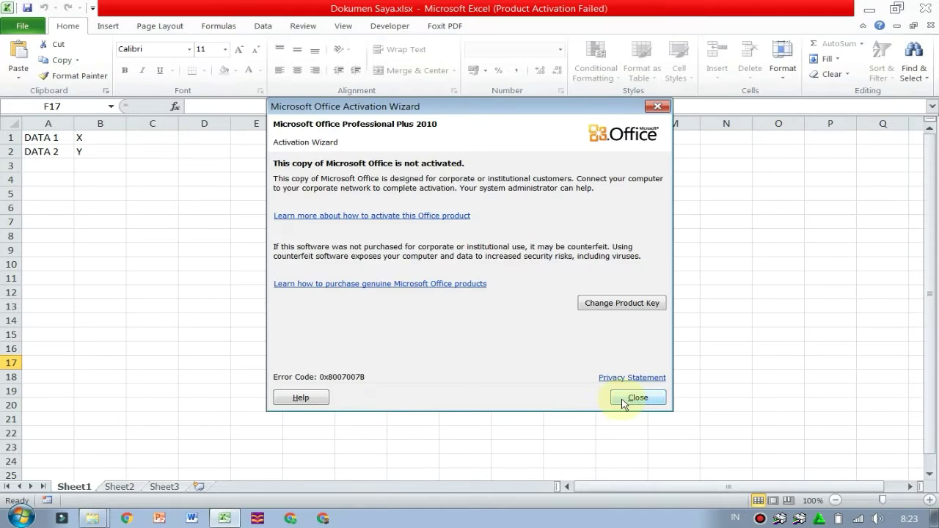
Close the Microsoft Office Activation Wizard to reveal the Sheet1 data
left_click(626, 401)
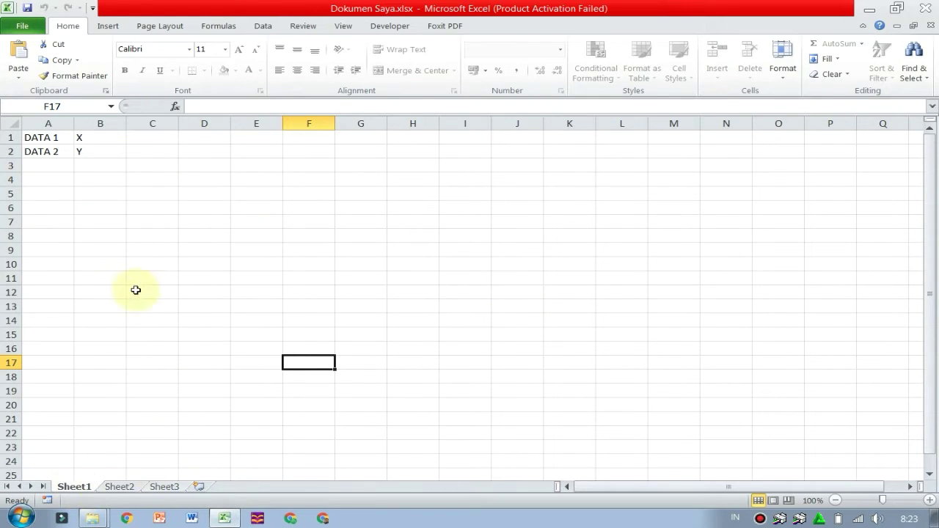
Try editing cell A1 on Sheet1 and dismiss the protected-sheet warning
left_click(66, 138)
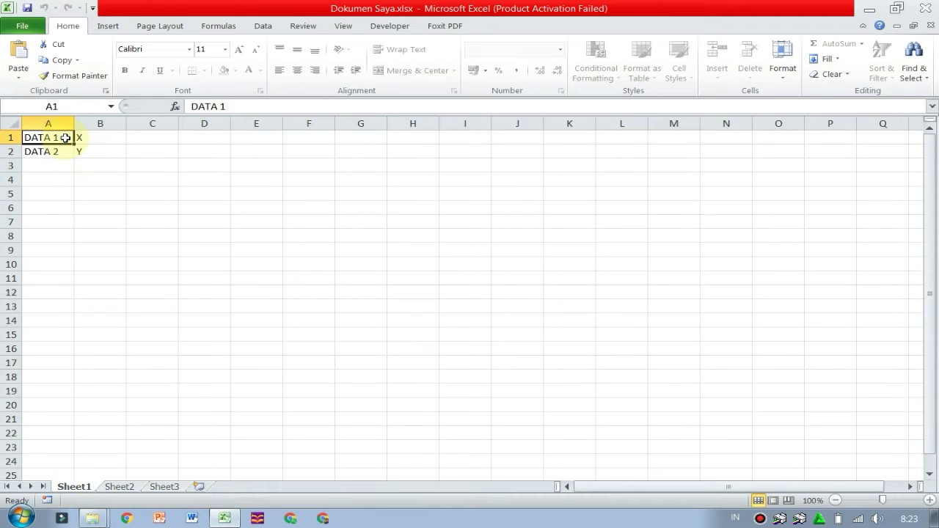
left_click(67, 170)
left_click(192, 195)
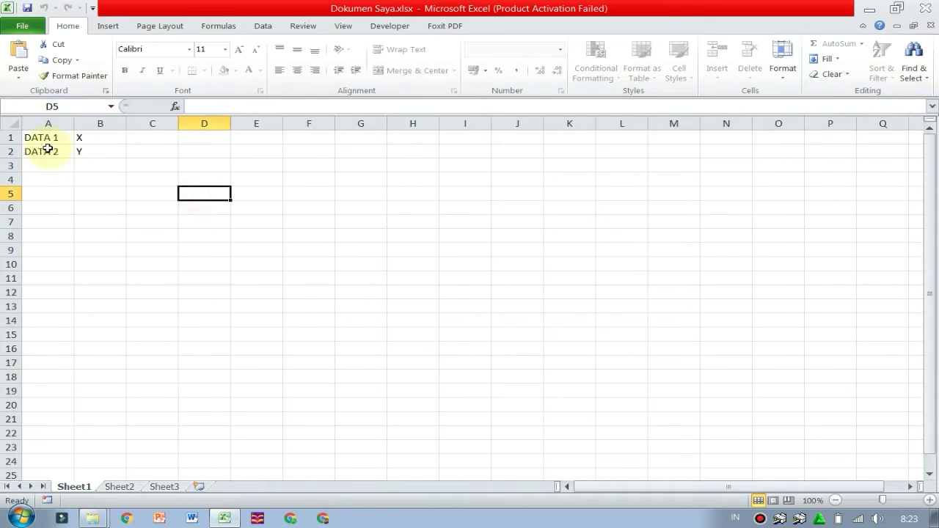
left_click(55, 138)
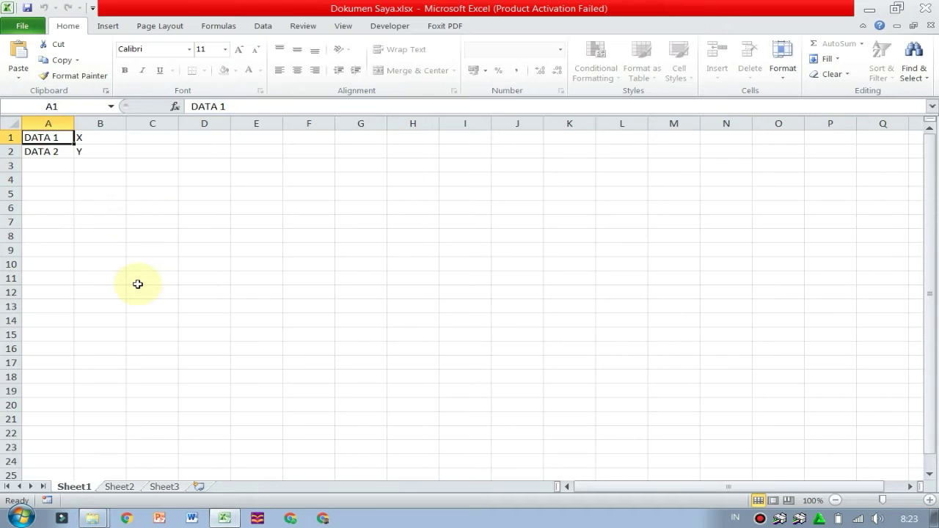
left_click(103, 180)
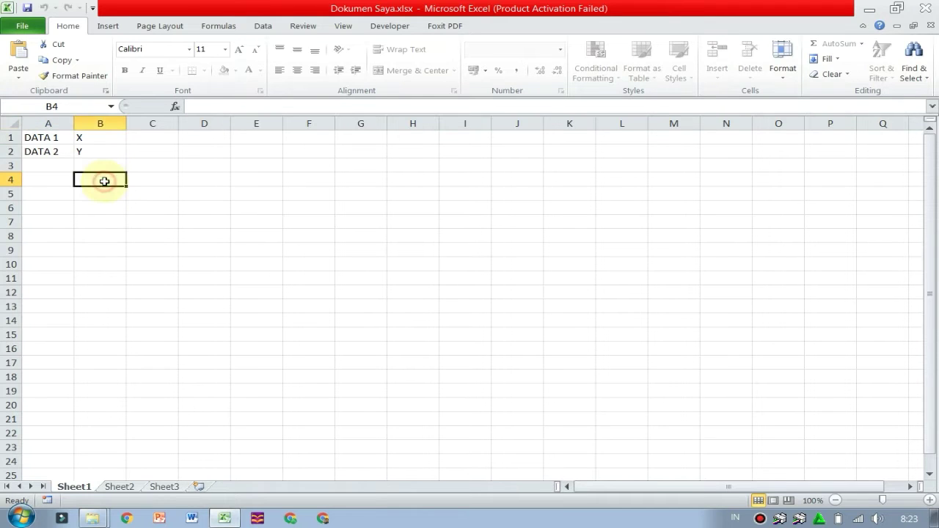
left_click(45, 138)
double_click(45, 138)
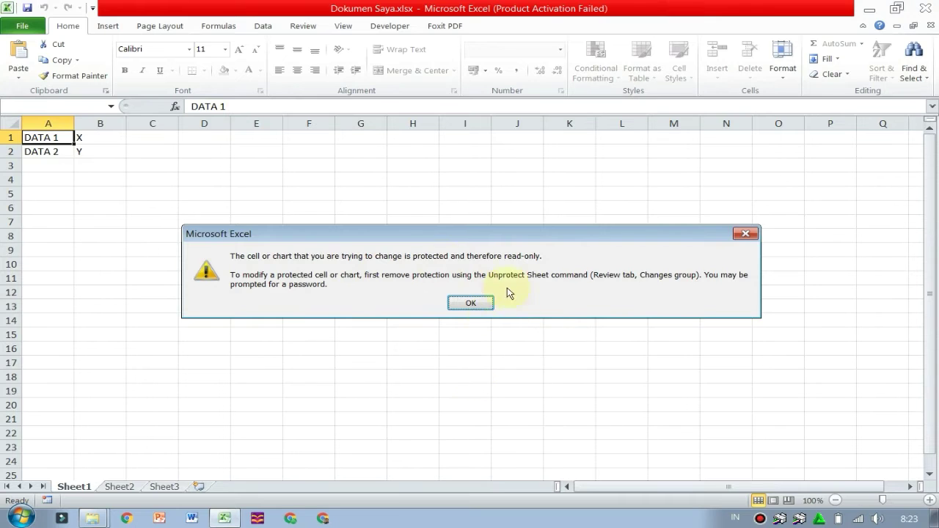
left_click(473, 306)
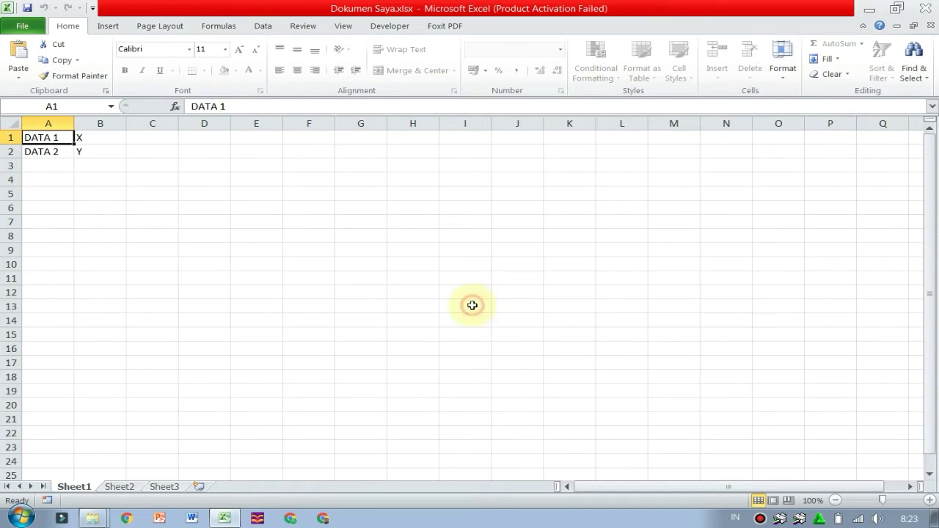
Check Sheet2, then delete DATA 2 from cell A2 on Sheet3
left_click(123, 486)
left_click(125, 144)
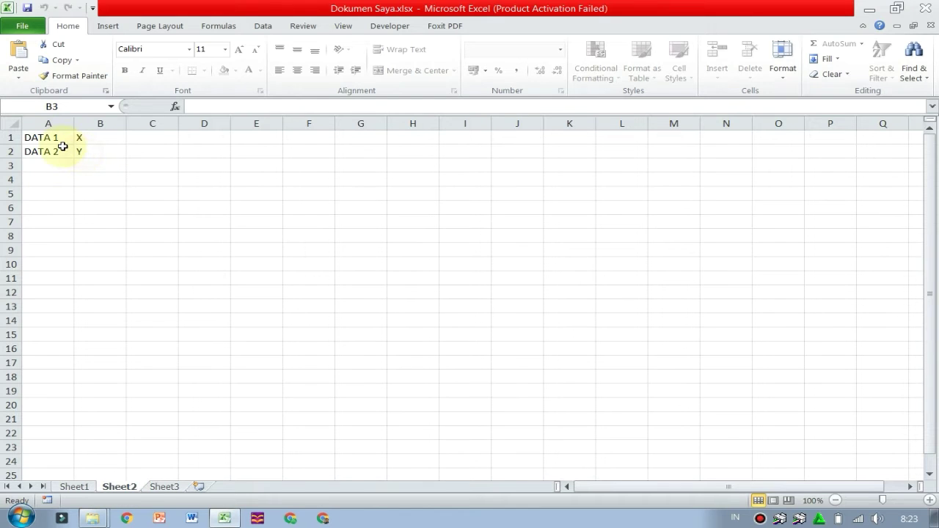
left_click(61, 212)
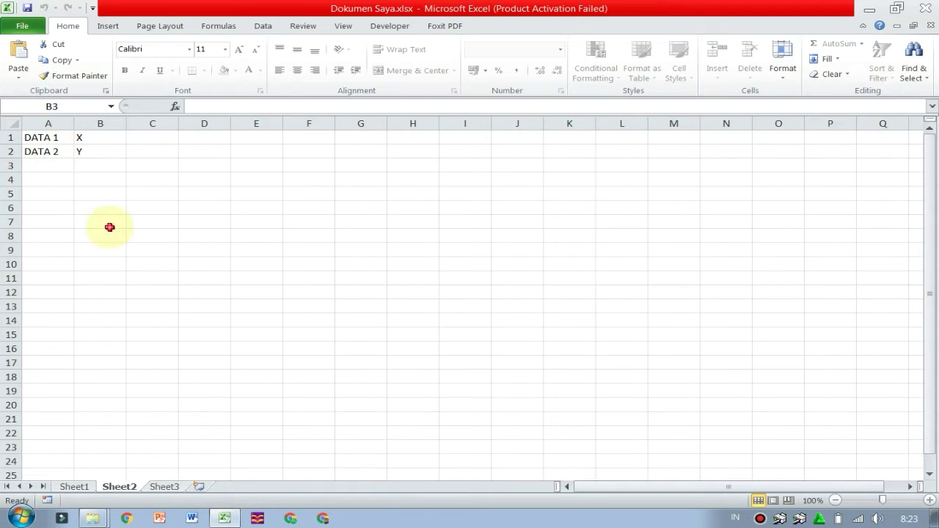
left_click(164, 486)
left_click(53, 152)
key("Delete")
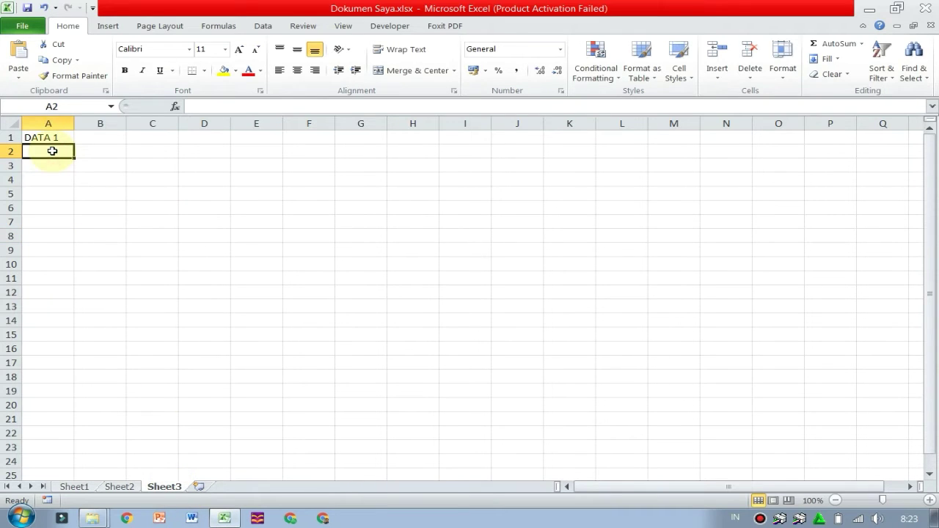
left_click(185, 292)
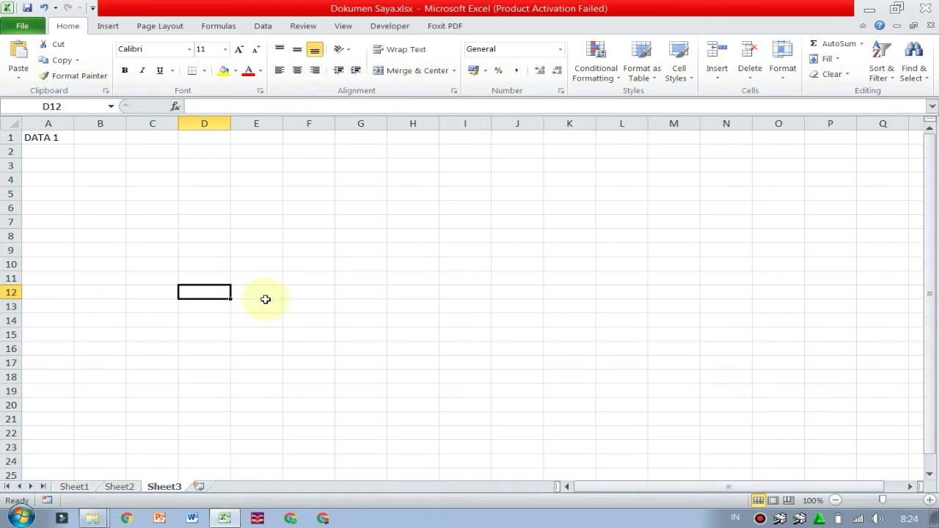
Attempt Unprotect Sheet on Sheet1 from the Review tab with a guessed password; it's rejected
left_click(320, 29)
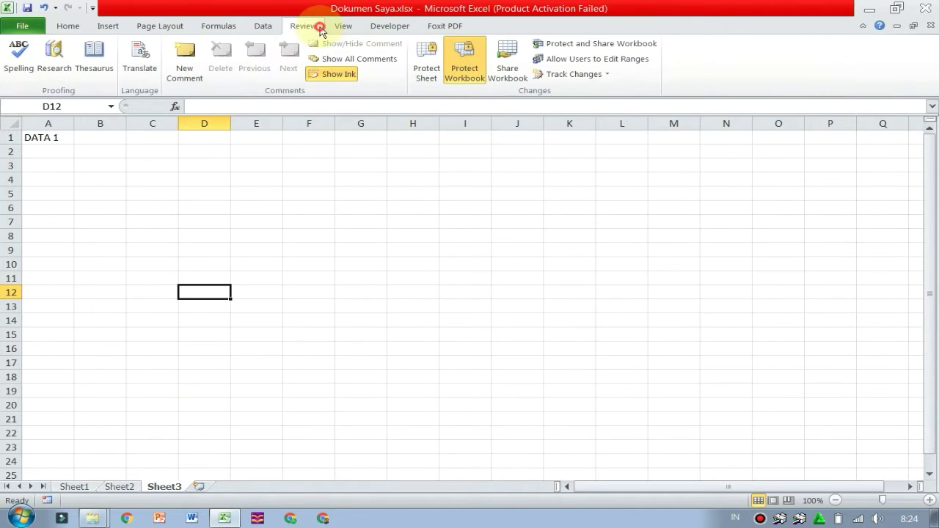
left_click(74, 486)
left_click(431, 74)
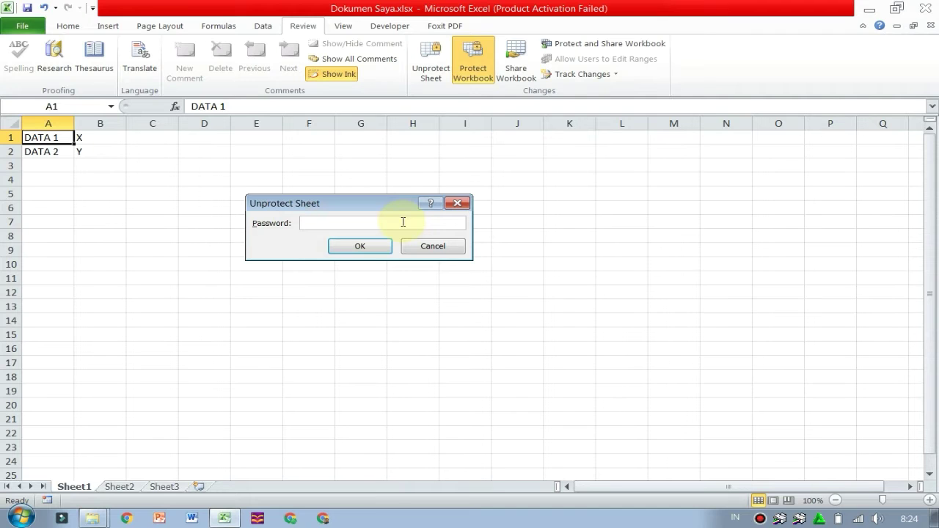
left_click(376, 246)
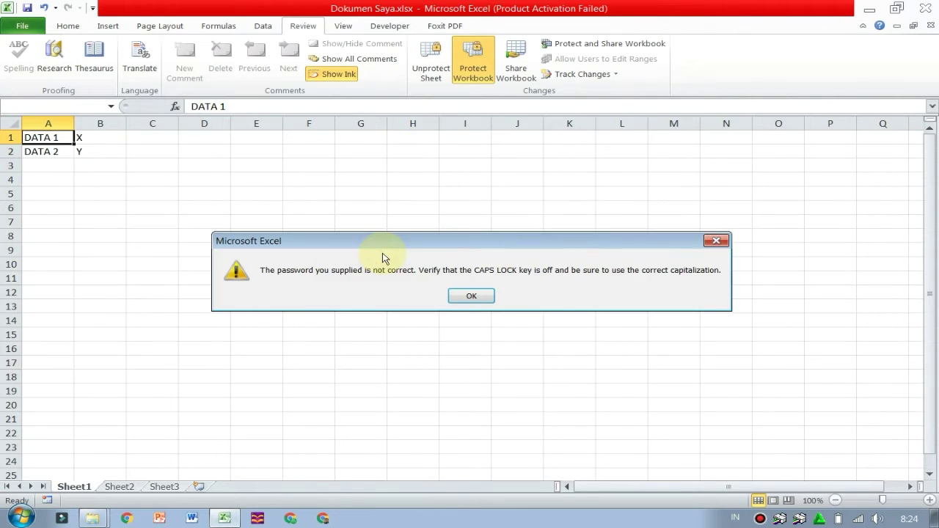
left_click(491, 295)
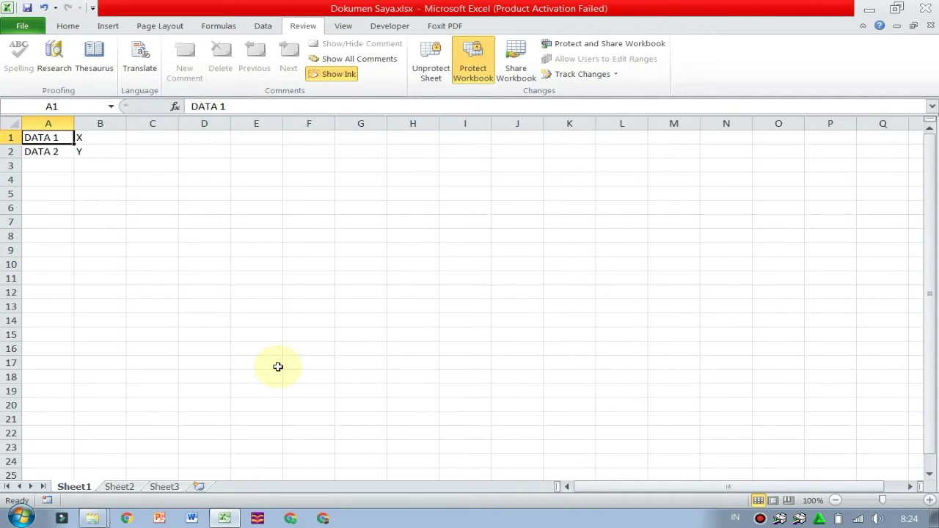
left_click(119, 486)
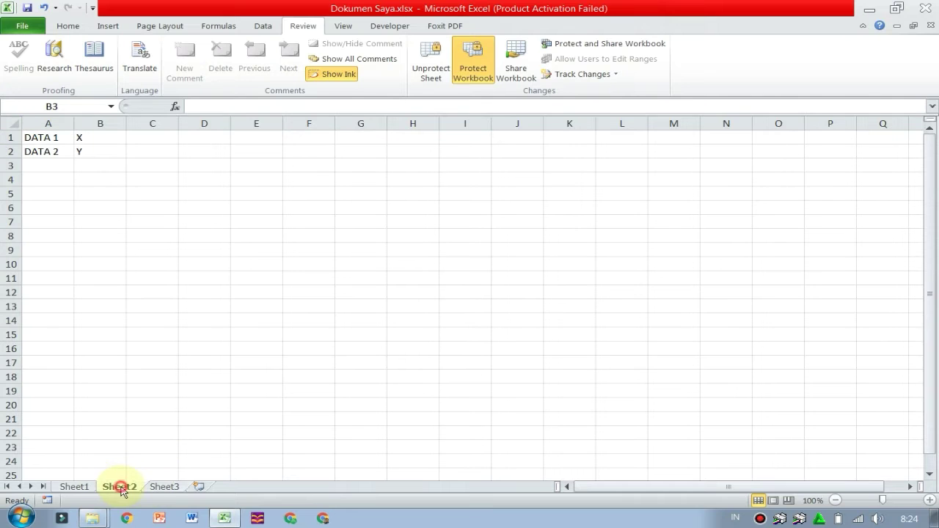
left_click(159, 488)
left_click(71, 486)
left_click(159, 488)
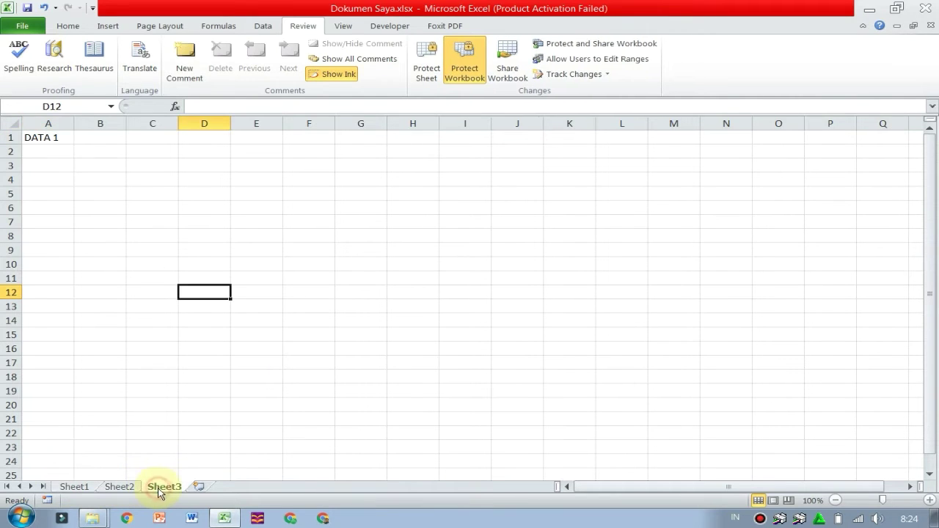
right_click(177, 487)
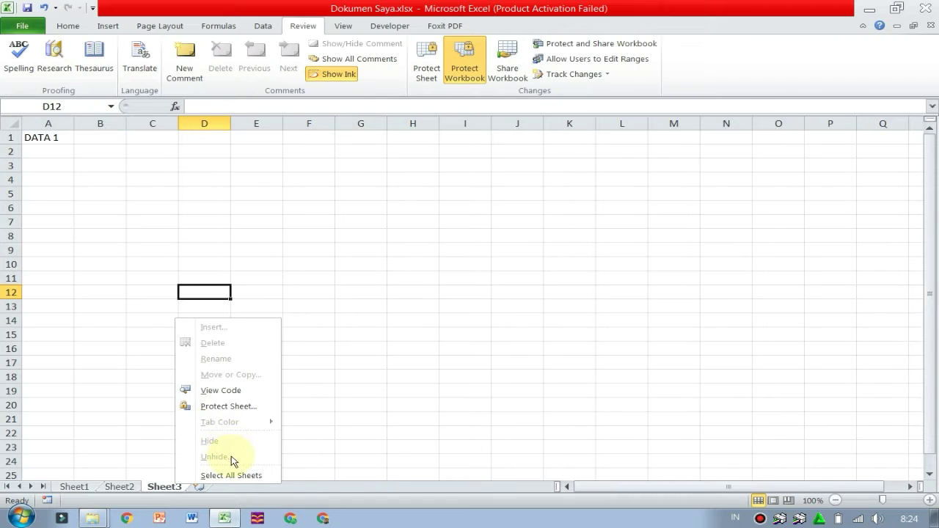
left_click(140, 440)
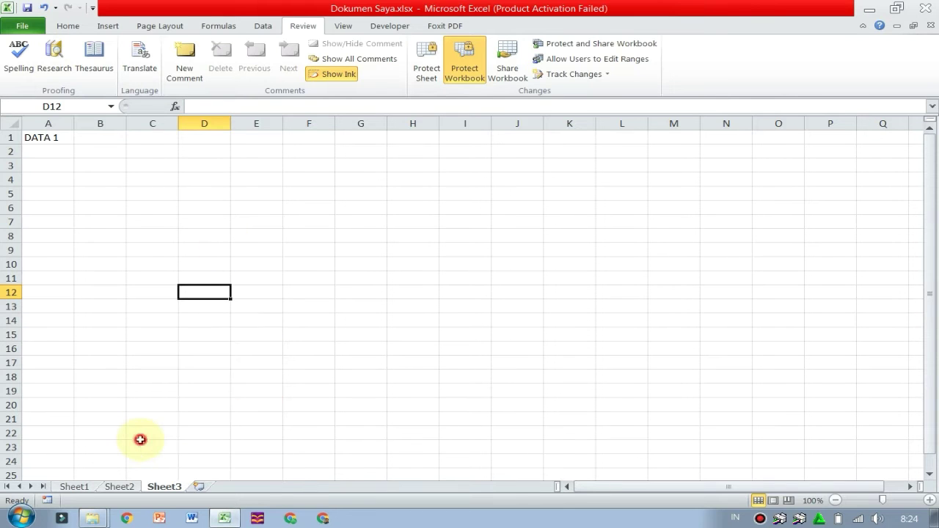
left_click(121, 488)
left_click(82, 490)
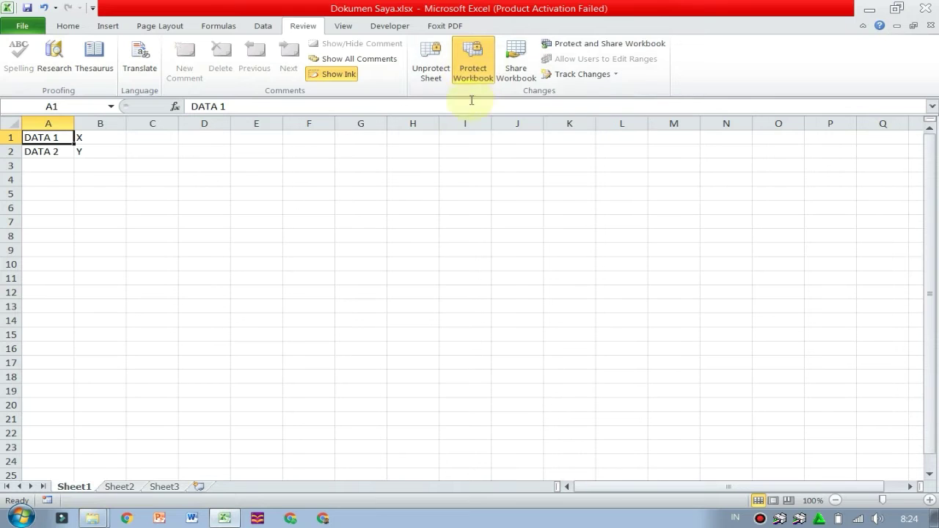
Fail to unprotect the workbook with a guessed password, then close Excel saving changes
left_click(475, 74)
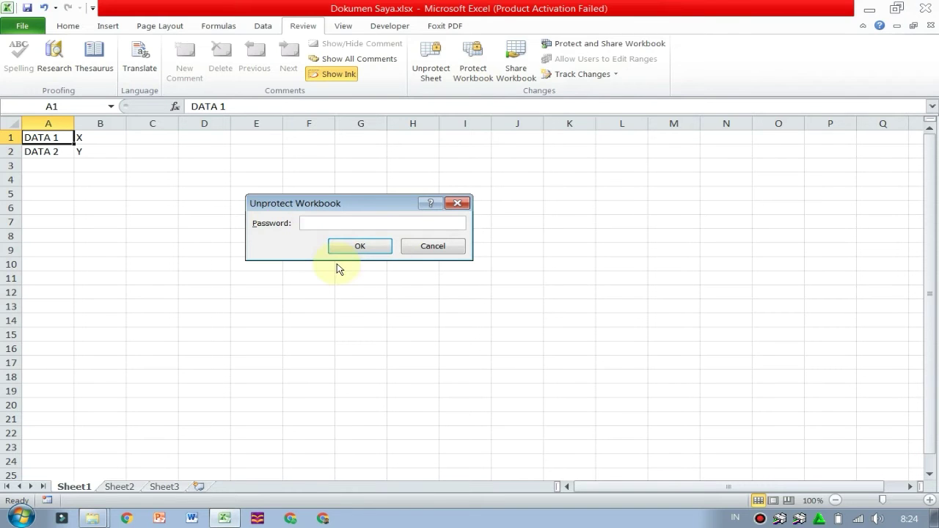
left_click(359, 247)
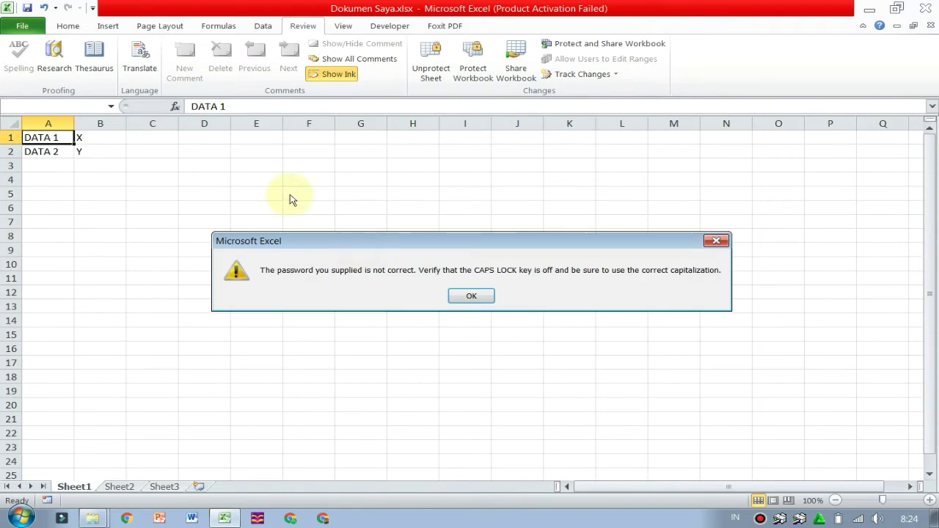
left_click(463, 300)
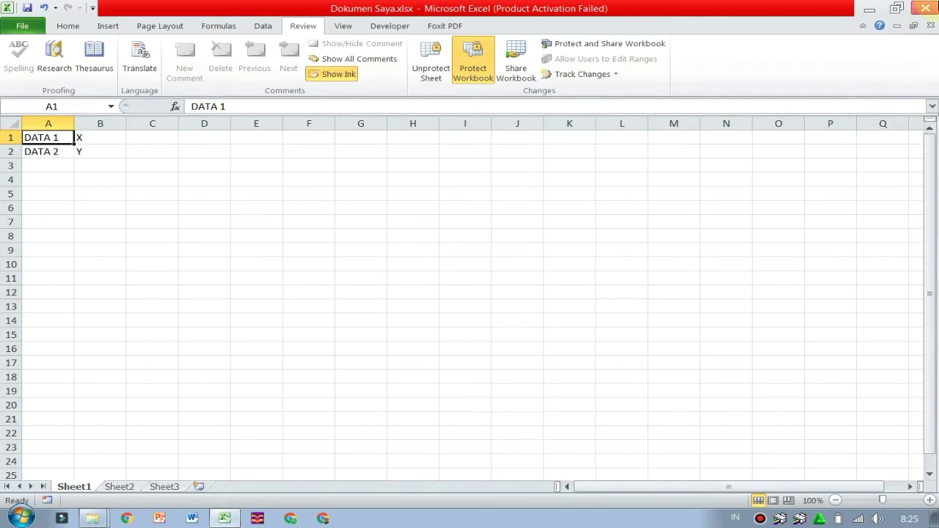
left_click(923, 8)
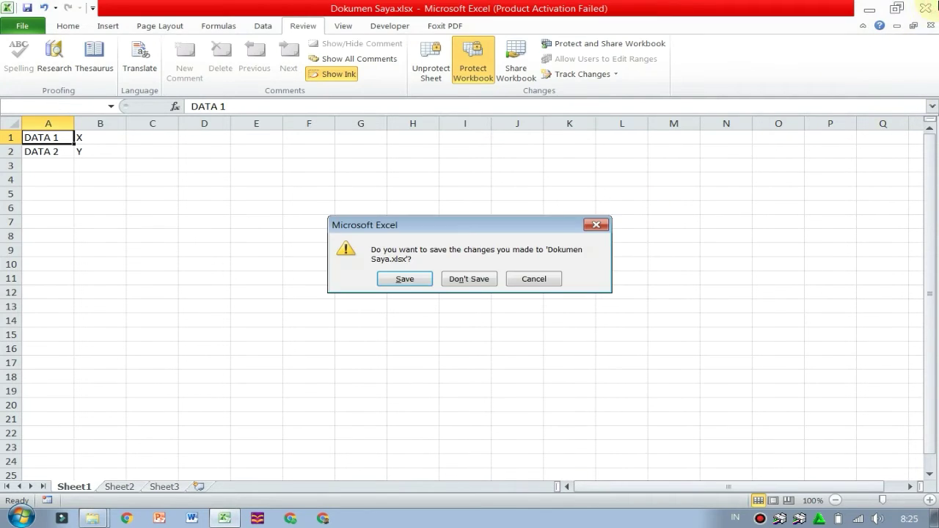
left_click(424, 283)
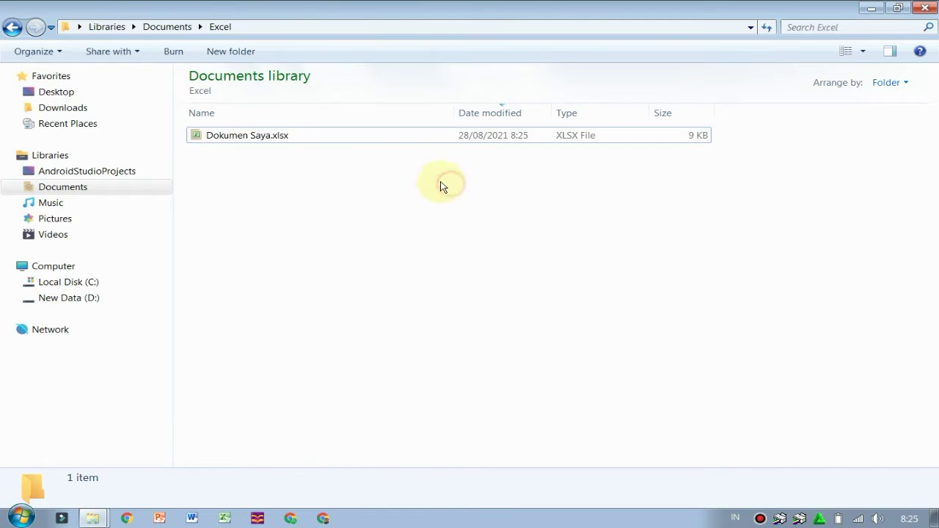
Duplicate Dokumen Saya.xlsx and rename the copy to Dokumen Saya - Copy.zip
left_click(405, 135)
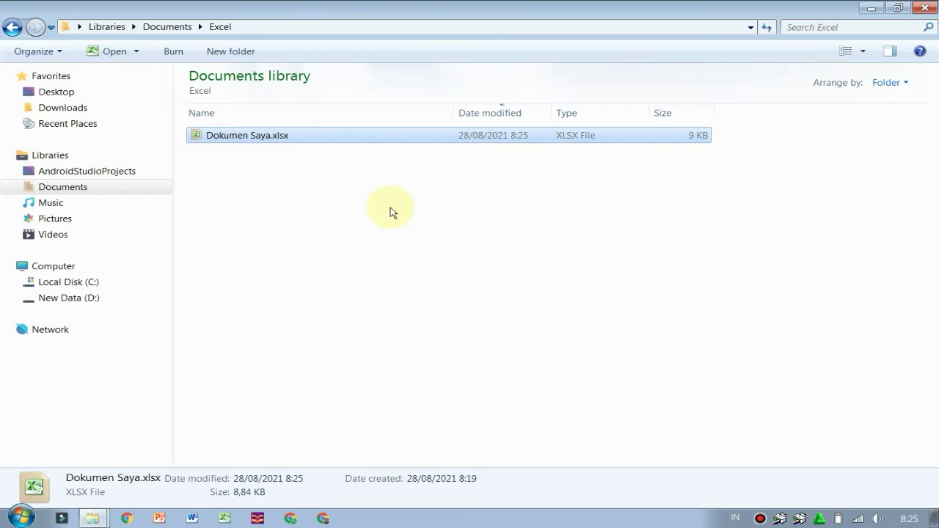
key("ctrl+c")
key("ctrl+v")
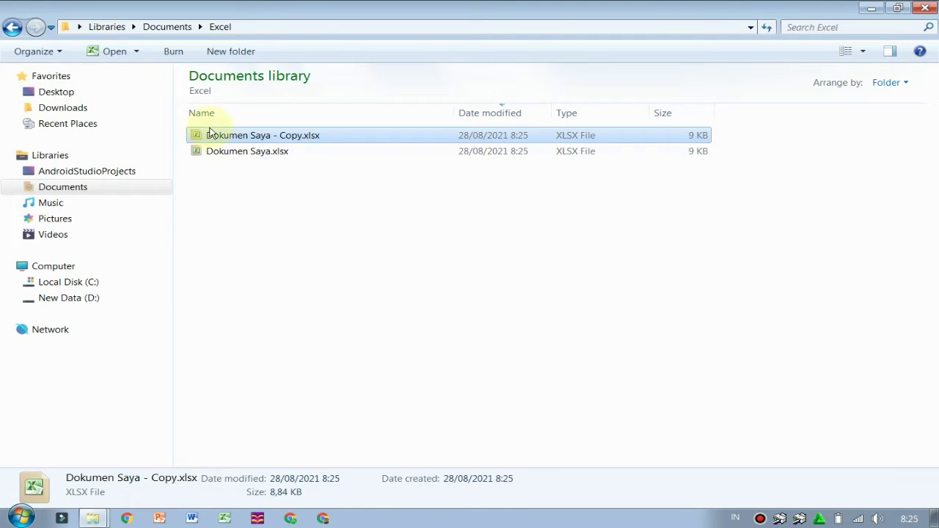
right_click(326, 138)
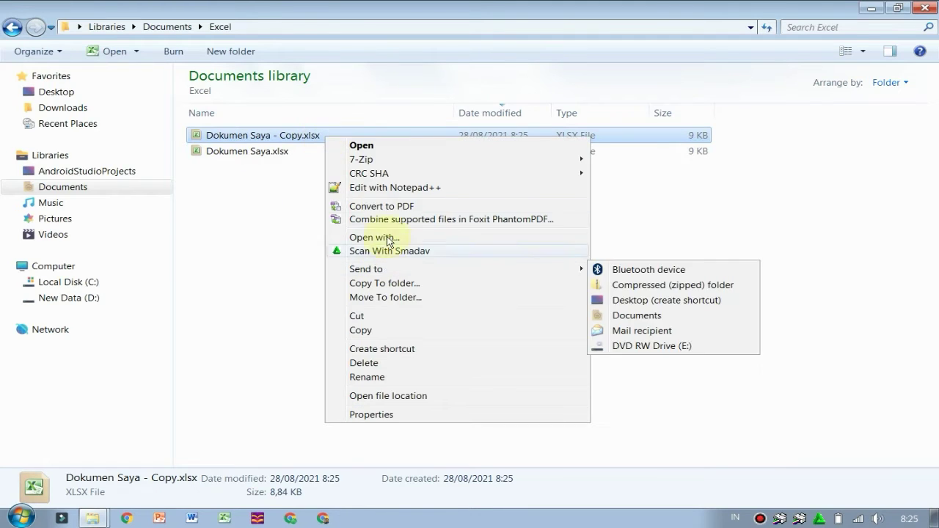
left_click(393, 377)
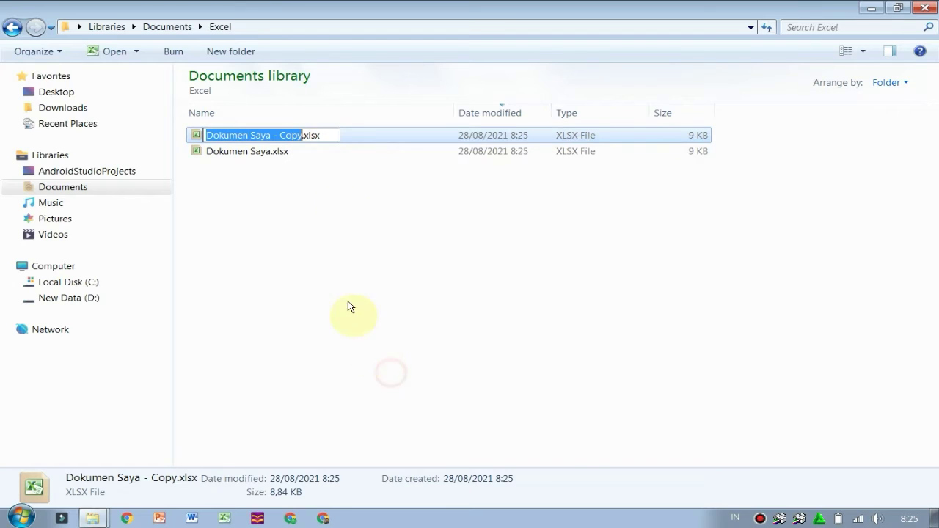
left_click(324, 136)
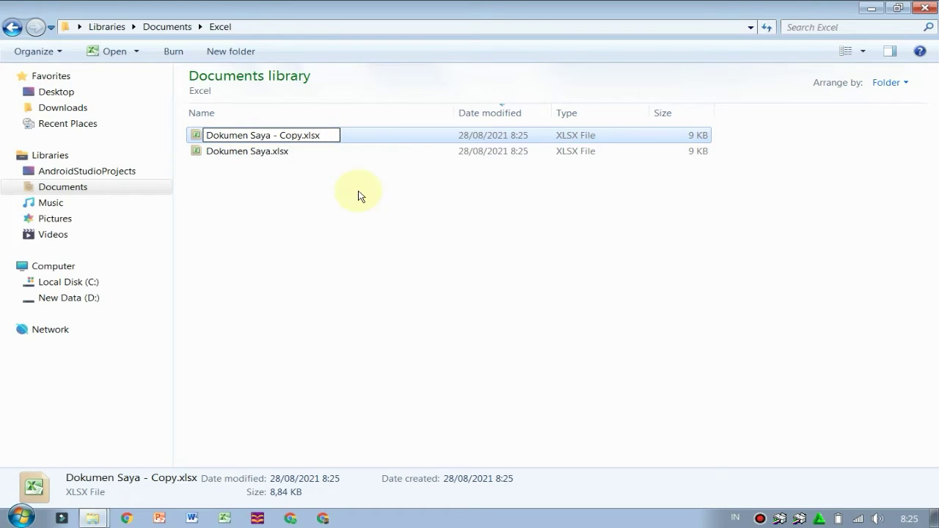
key("BackSpace")
type("zip")
key("Return")
key("Return")
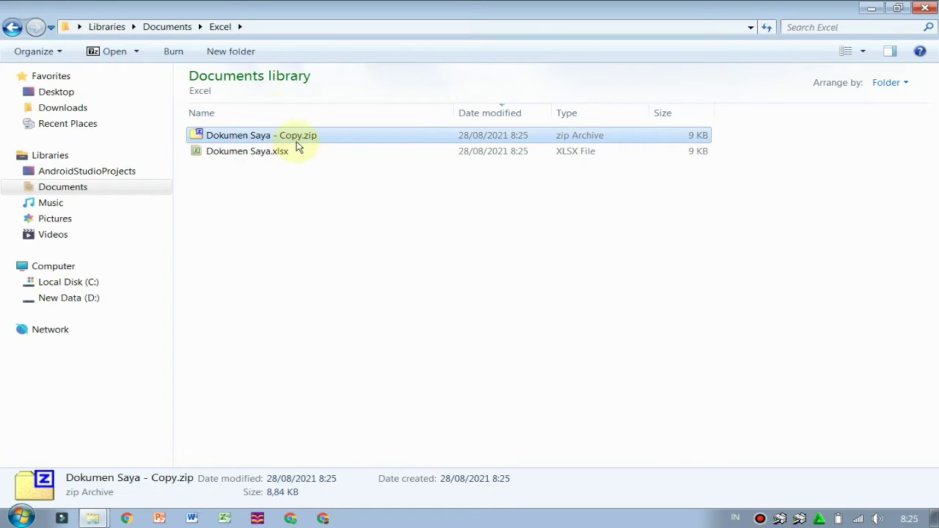
Extract Dokumen Saya - Copy.zip with 7-Zip into a Dokumen Saya - Copy folder
right_click(321, 141)
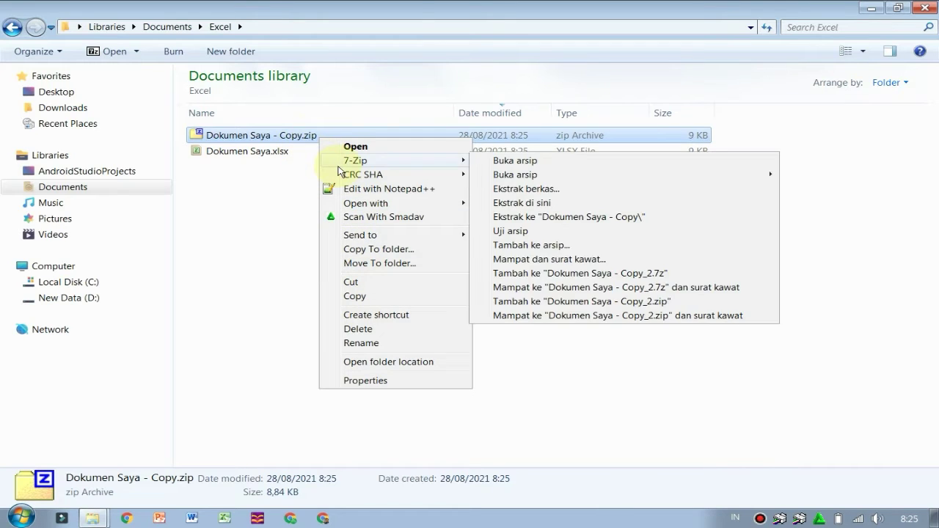
mouse_move(455, 161)
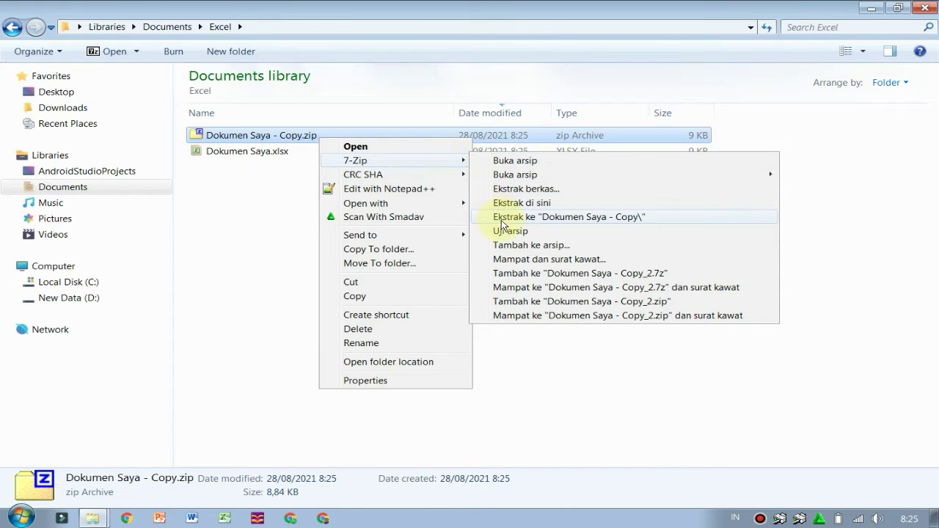
left_click(621, 217)
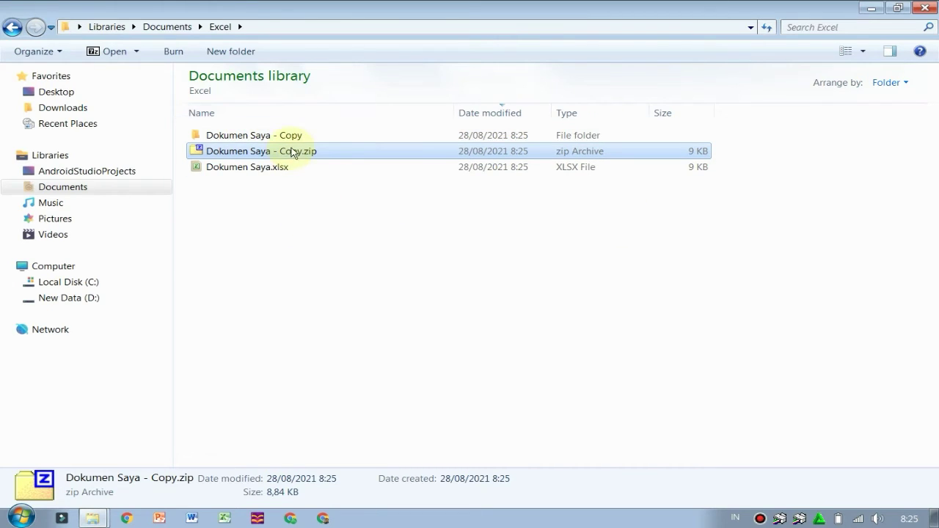
Go into Dokumen Saya - Copy > xl and open workbook.xml in Notepad
double_click(246, 136)
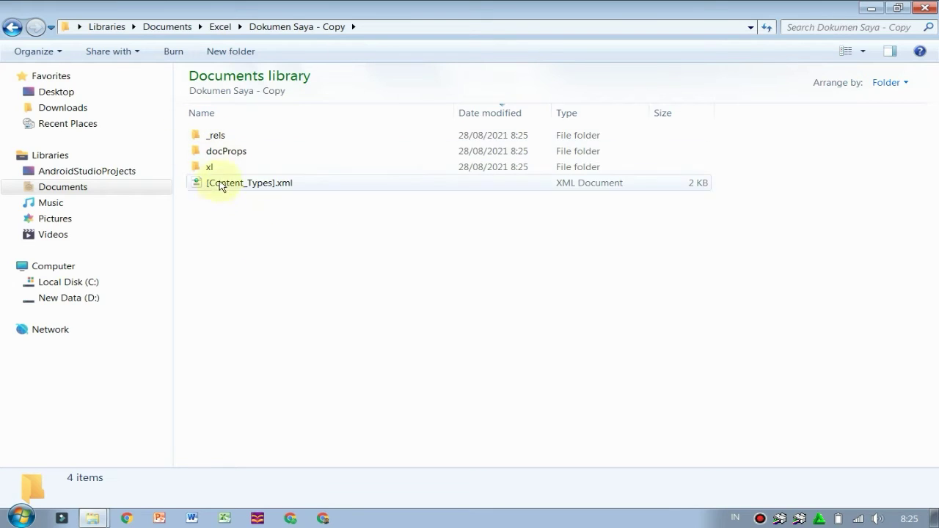
mouse_move(217, 175)
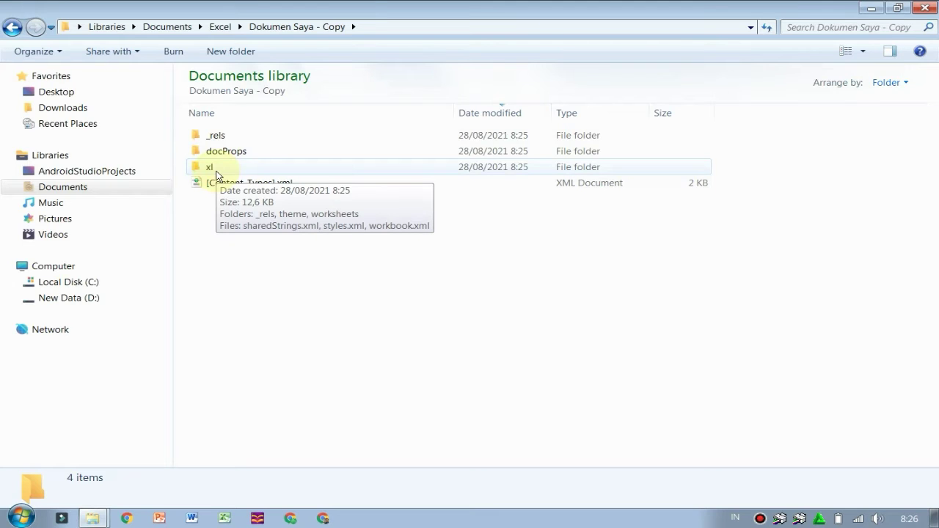
double_click(212, 167)
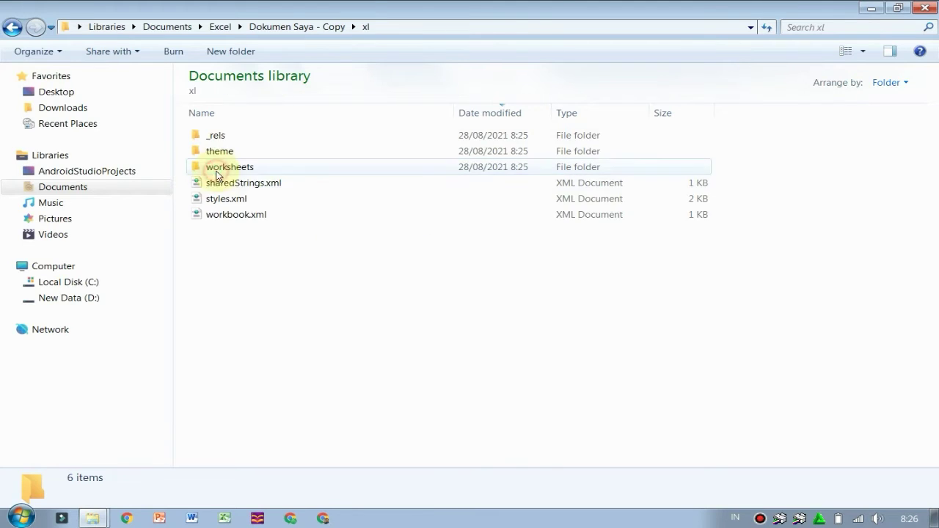
left_click(240, 219)
left_click(220, 199)
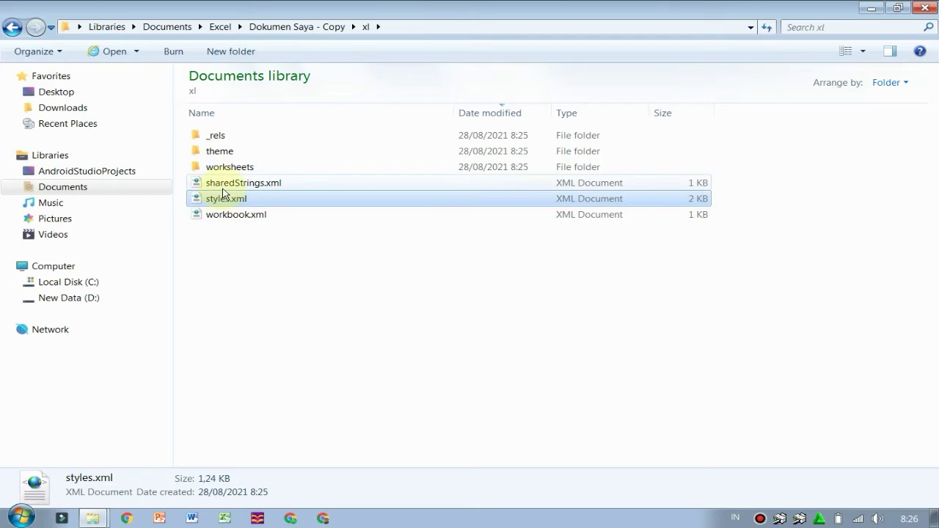
left_click(223, 187)
left_click(240, 220)
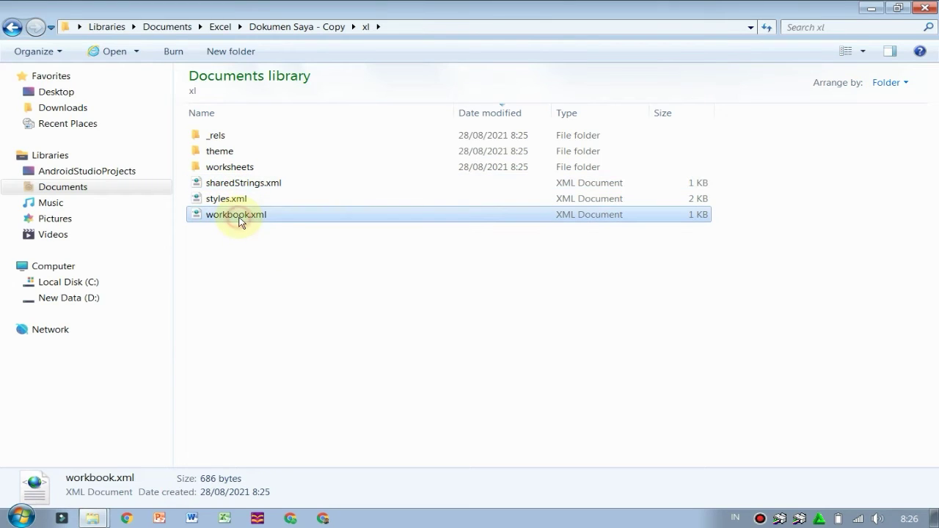
right_click(289, 219)
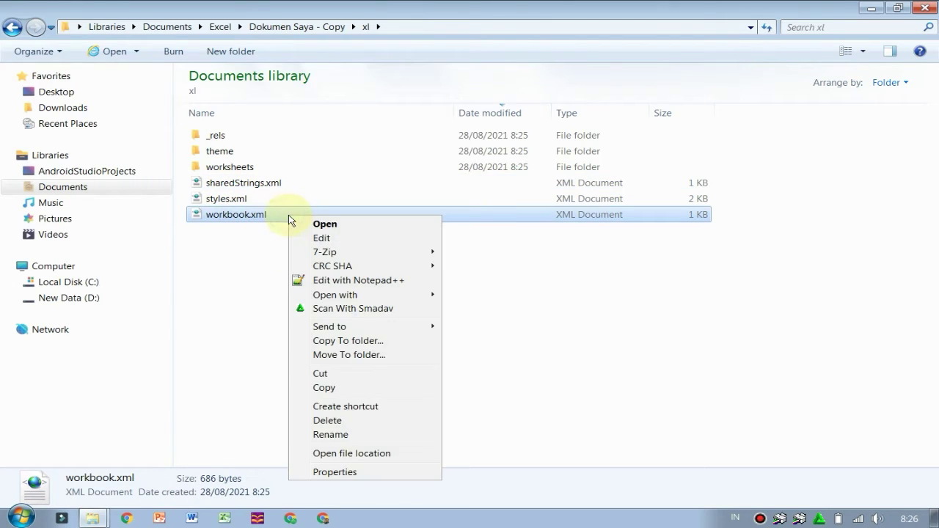
left_click(318, 239)
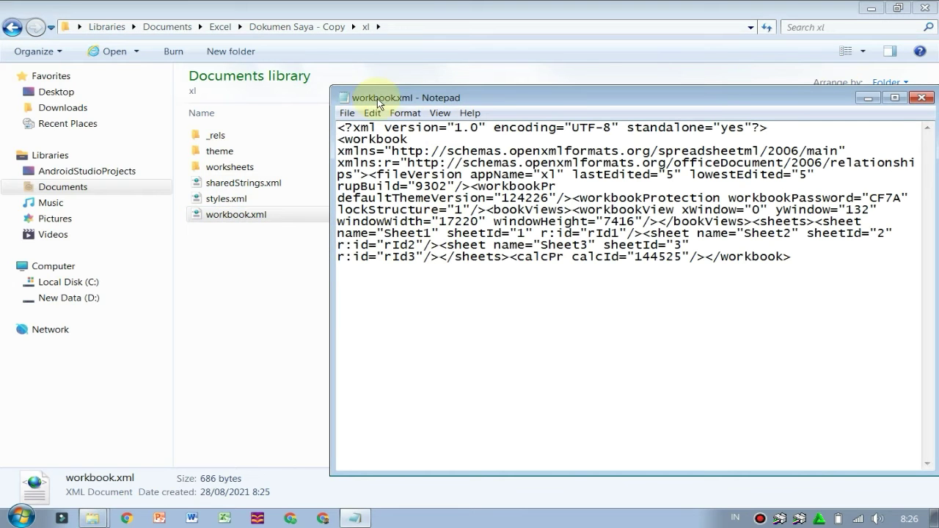
Find 'protect' in workbook.xml, delete the <workbookProtection> tag, save, and close Notepad
left_click_drag(412, 105, 349, 102)
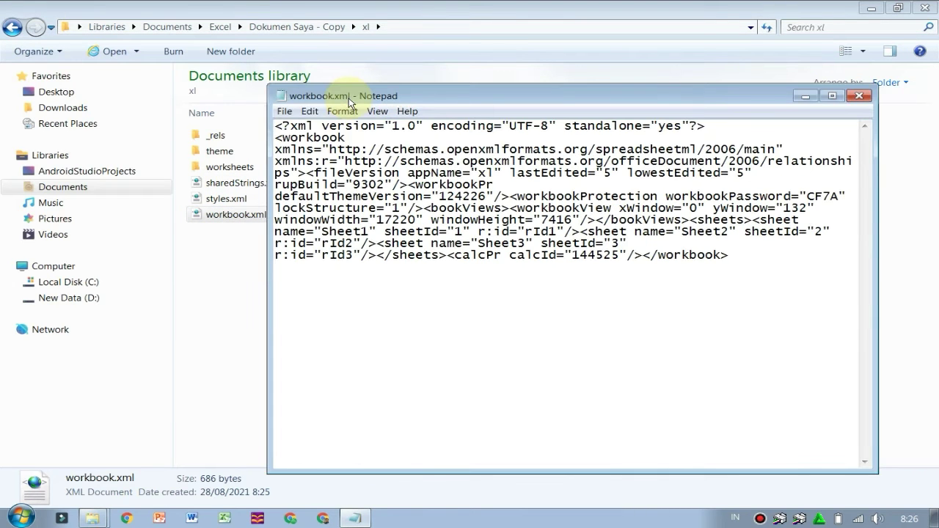
key("ctrl+f")
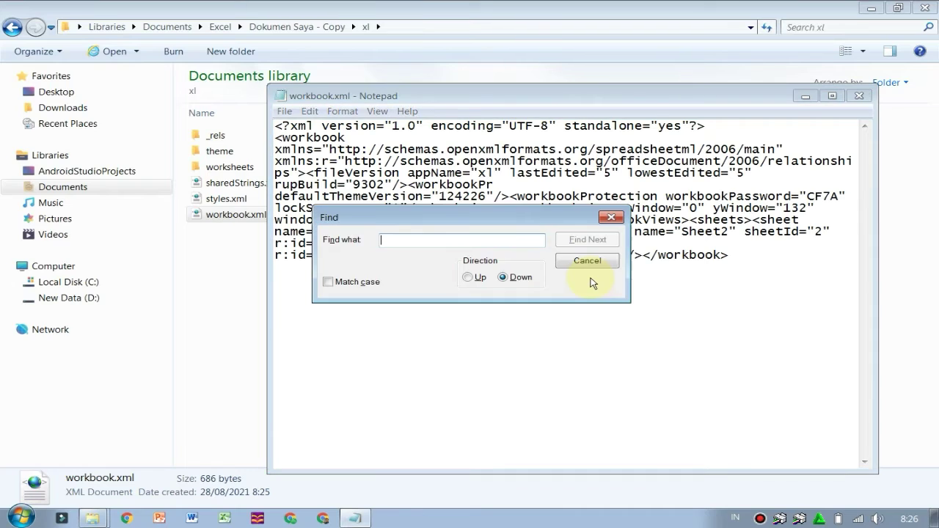
type("protect")
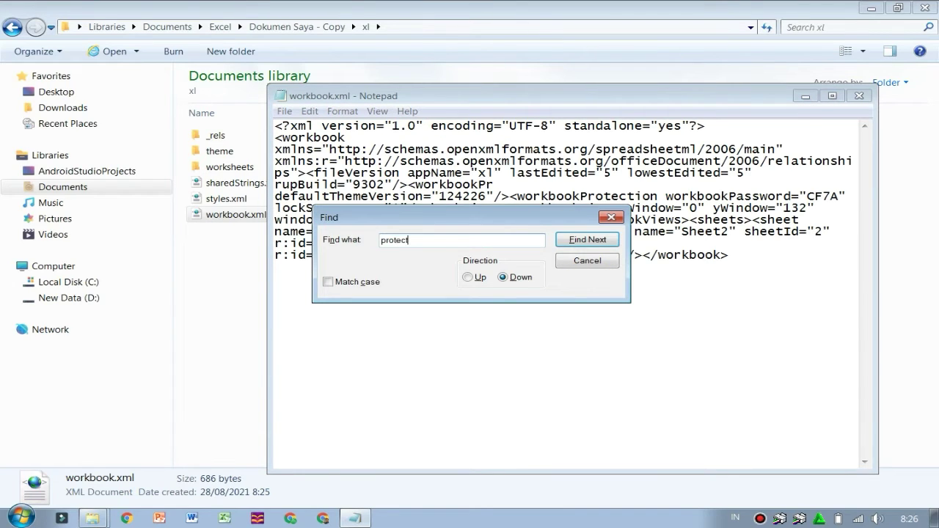
key("Return")
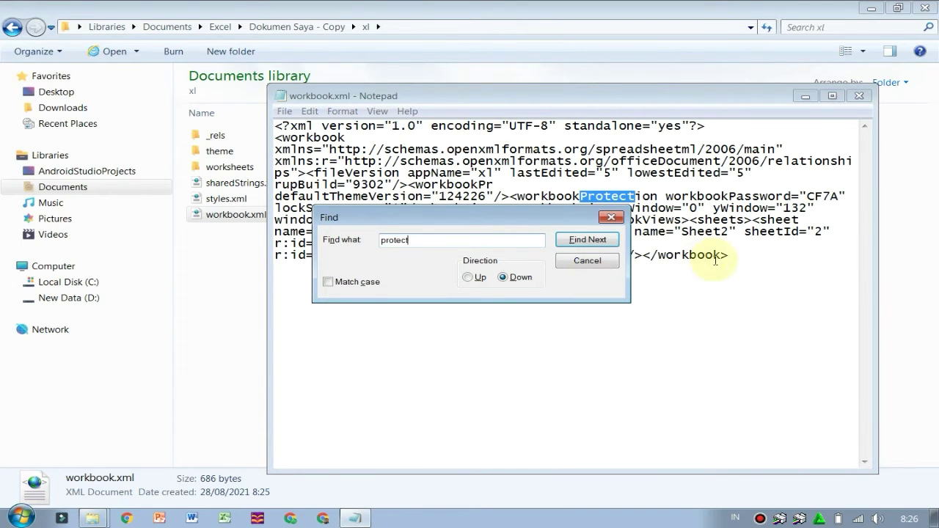
left_click(587, 261)
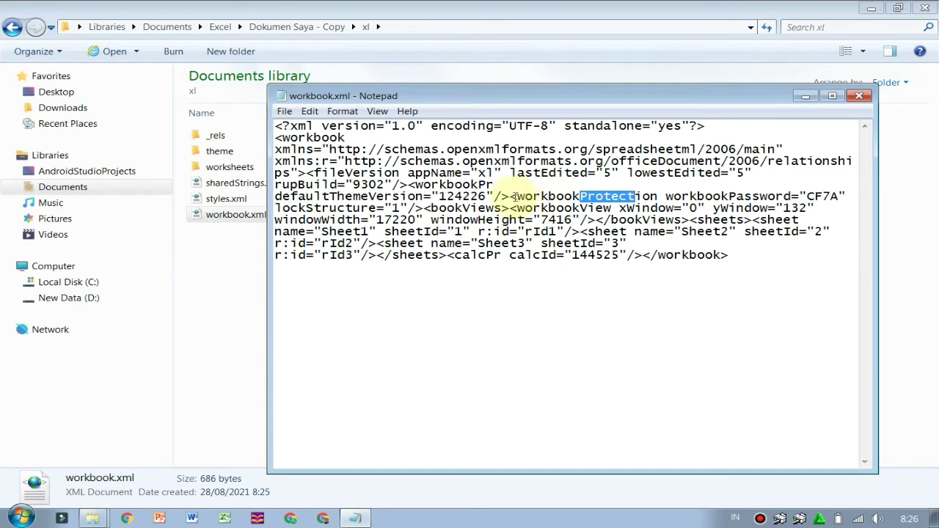
mouse_move(511, 197)
left_mouse_down()
mouse_move(596, 196)
mouse_move(418, 208)
left_mouse_up()
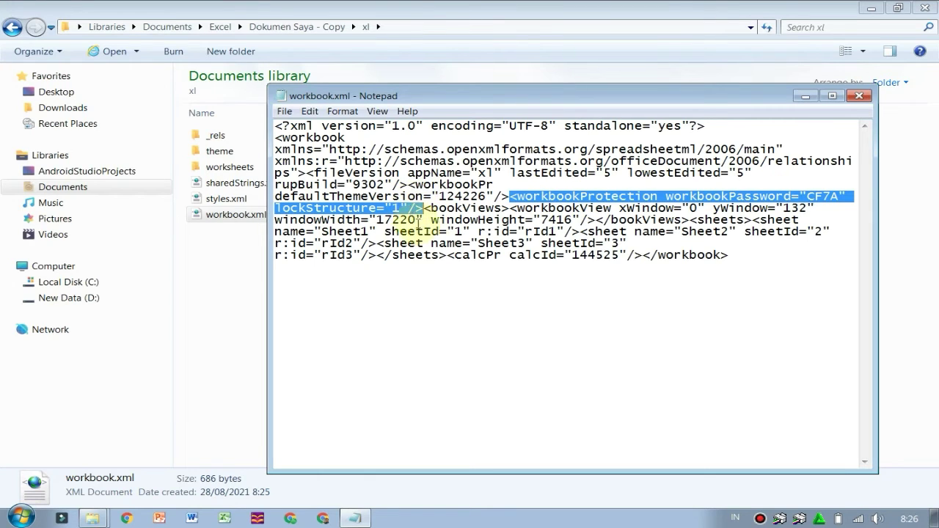
key("Delete")
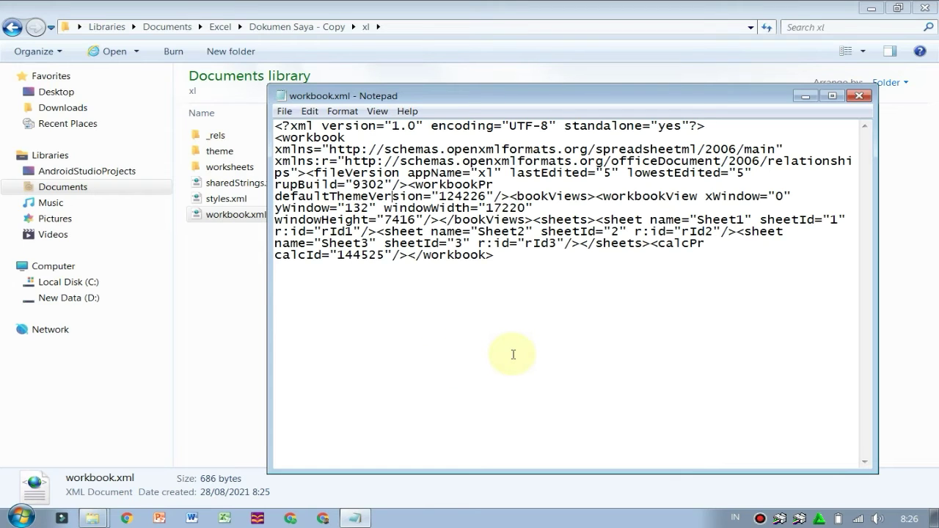
key("ctrl+s")
left_click(859, 96)
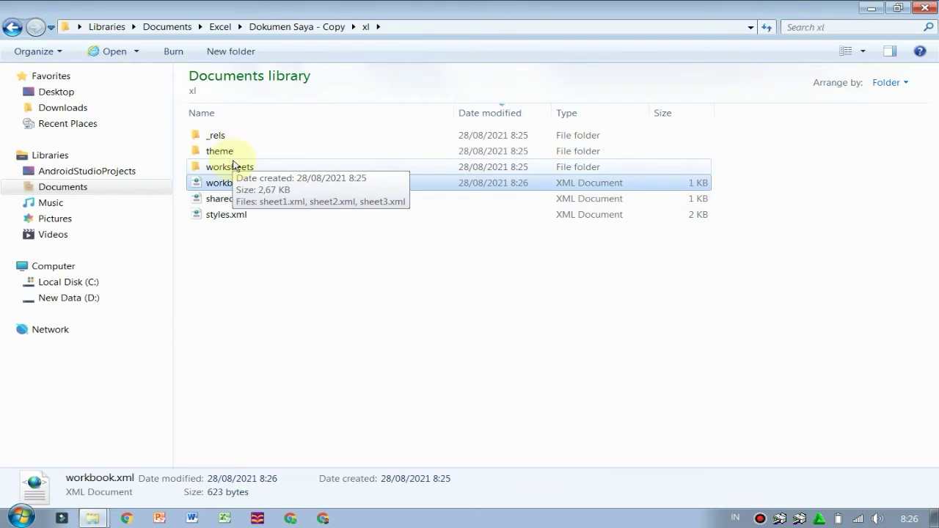
Open sheet1.xml from the worksheets folder in Notepad
double_click(326, 168)
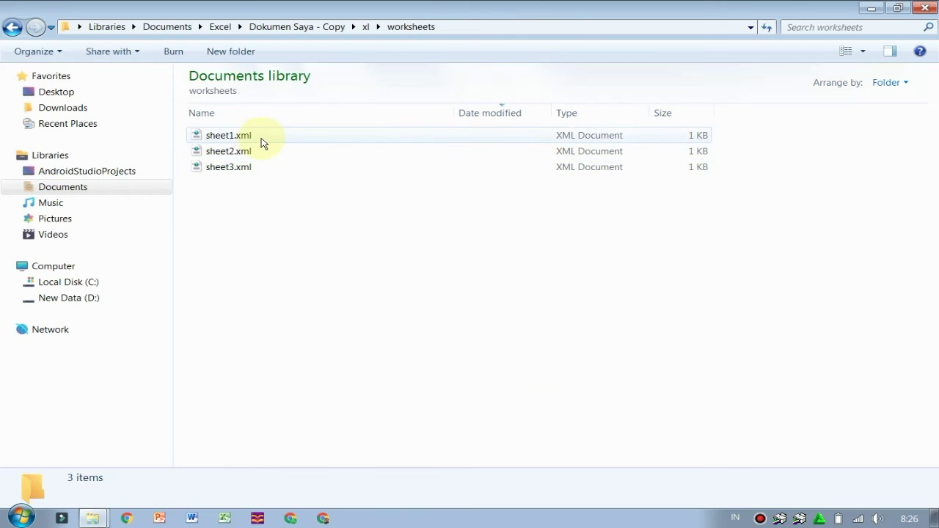
left_click(283, 138)
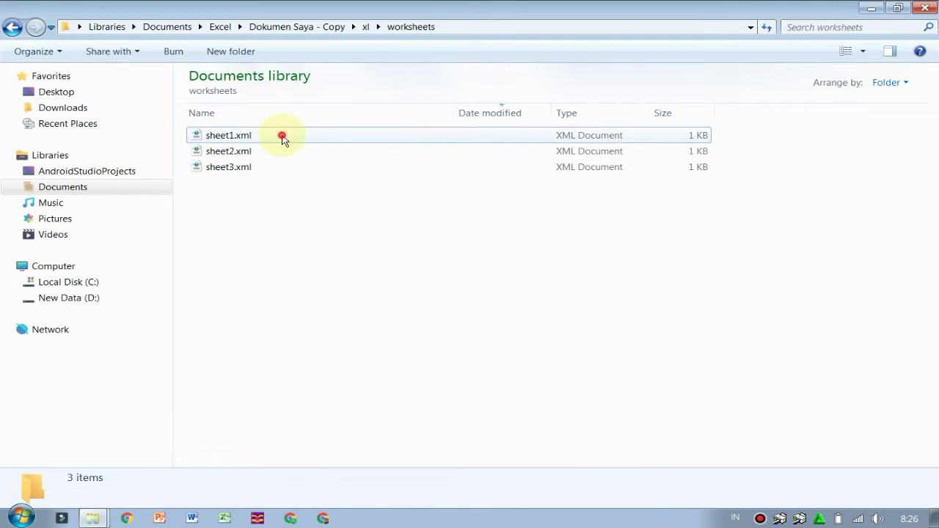
right_click(283, 140)
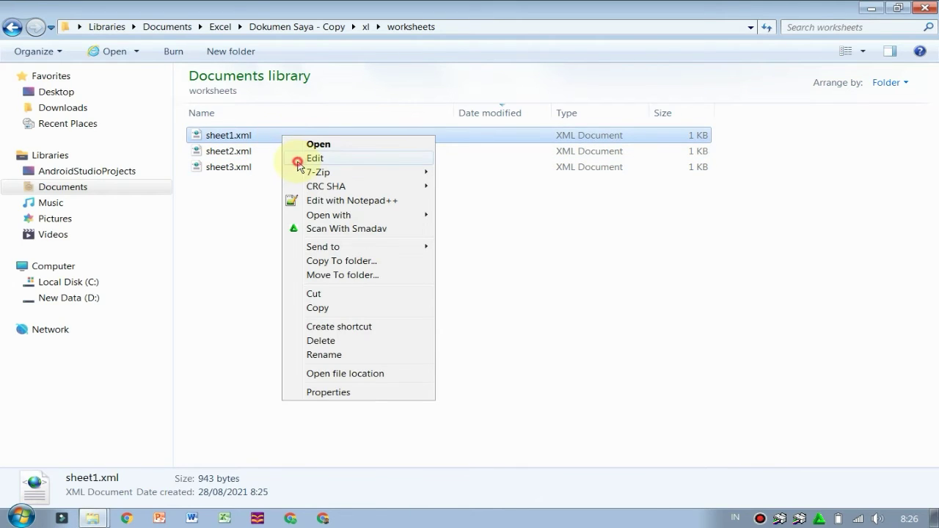
left_click(298, 159)
Find 'protect', delete the <sheetProtection> tag, save sheet1.xml and close Notepad
key("ctrl+f")
type("protect")
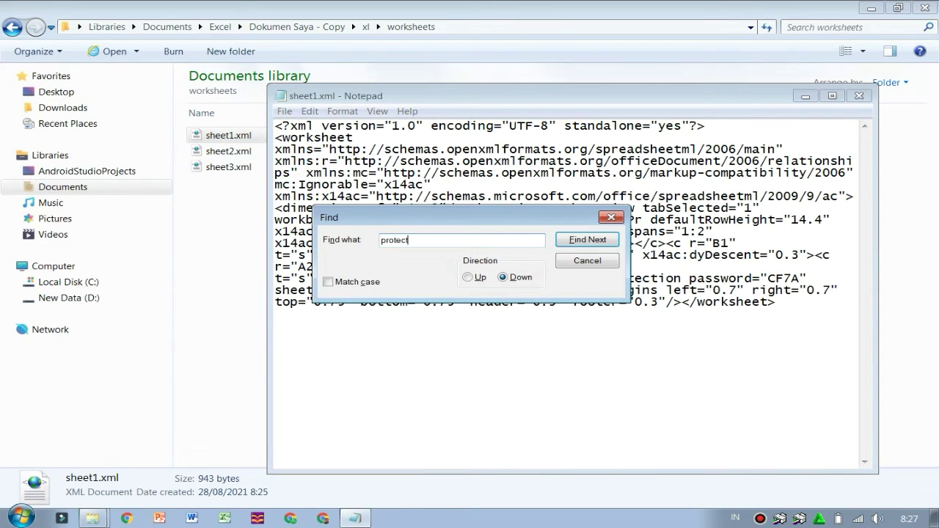
left_click(596, 245)
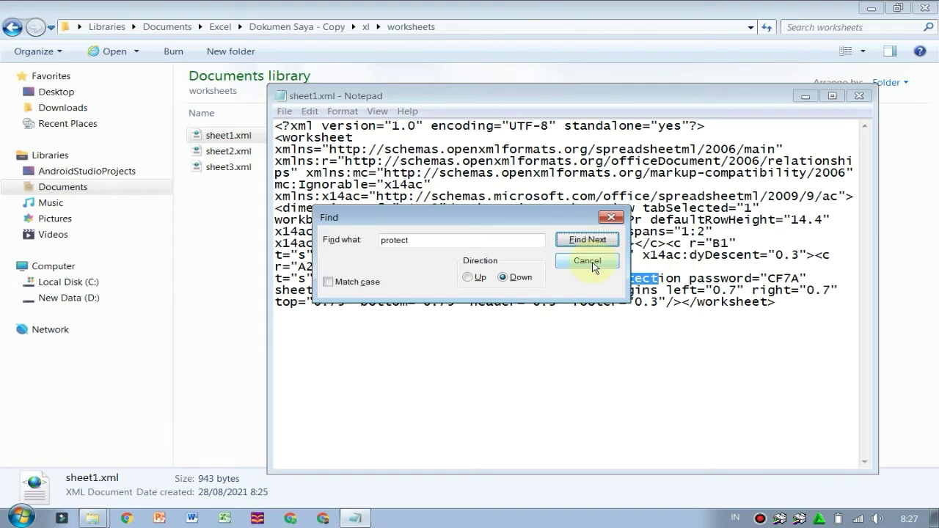
left_click(591, 261)
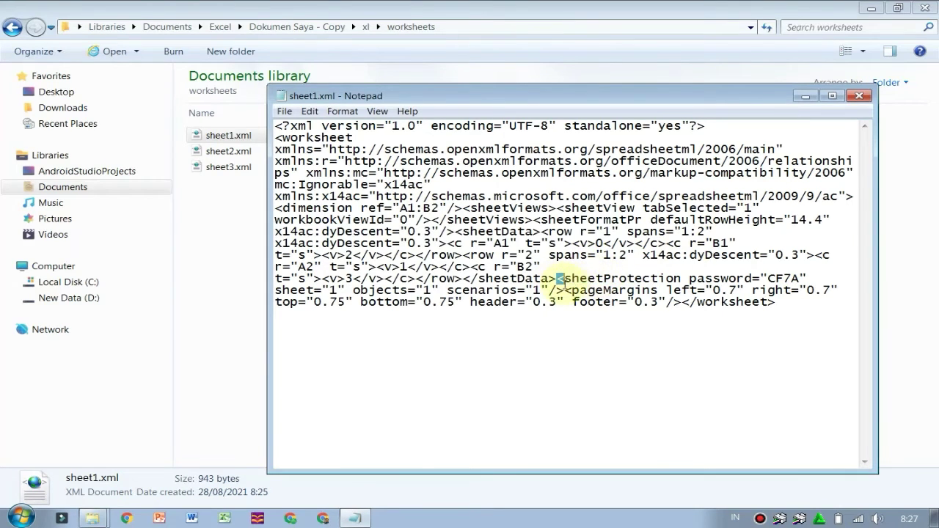
left_click_drag(558, 278, 564, 291)
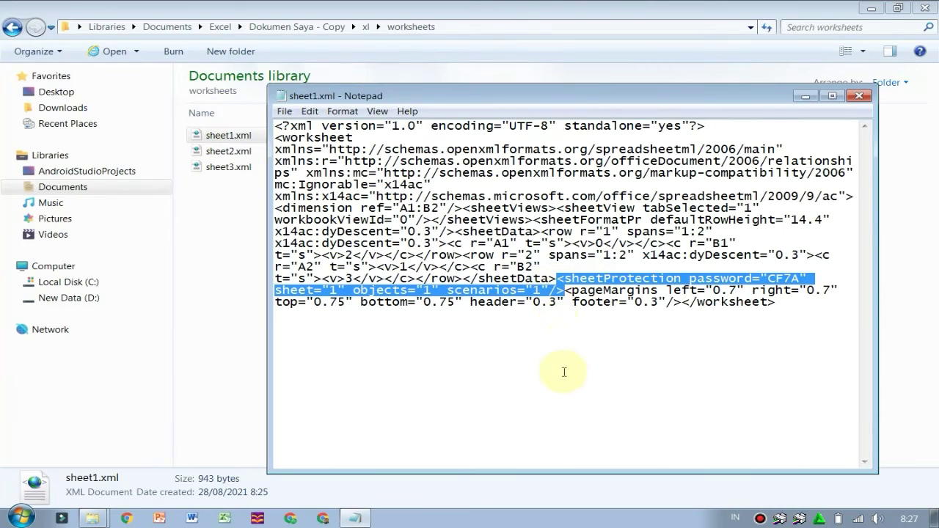
key("Delete")
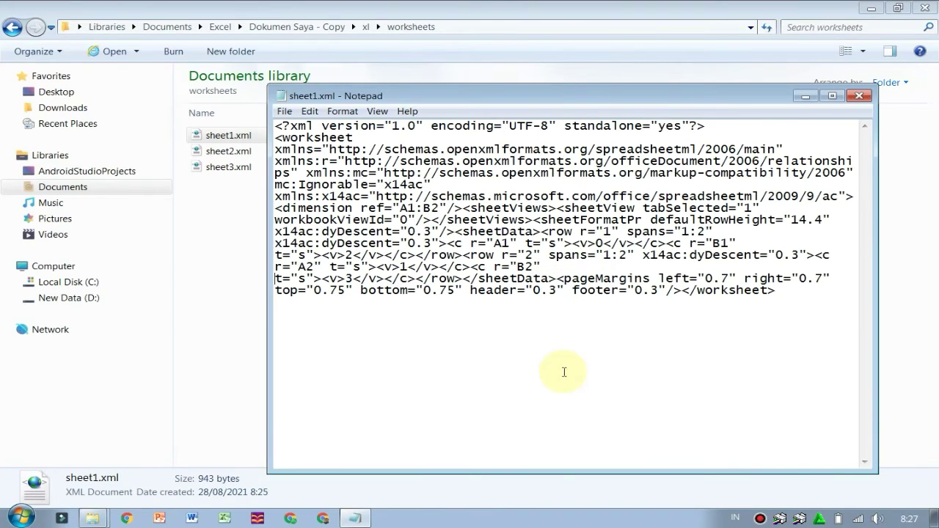
key("ctrl+s")
left_click(857, 96)
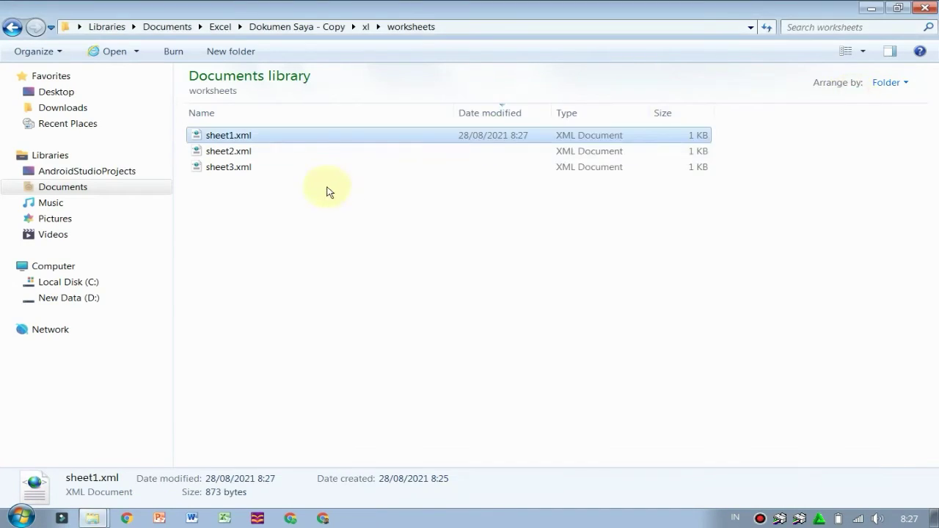
Delete the sheetProtection element from sheet2.xml in Notepad, save, and close it
right_click(321, 147)
left_click(340, 171)
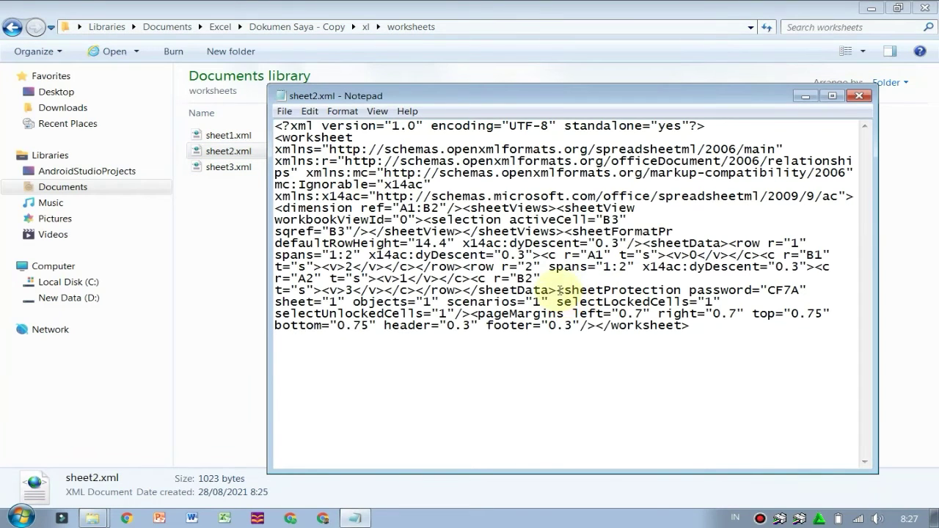
left_click_drag(556, 291, 535, 302)
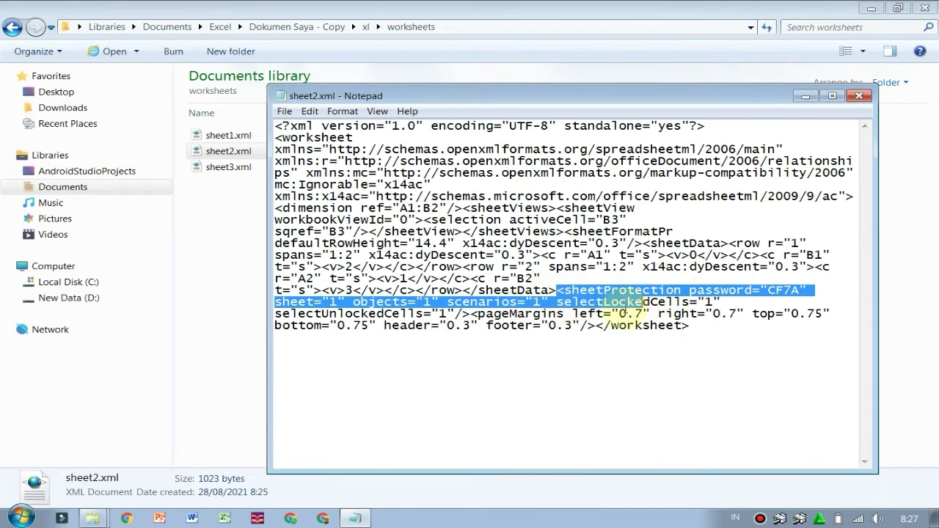
left_click_drag(535, 302, 472, 315)
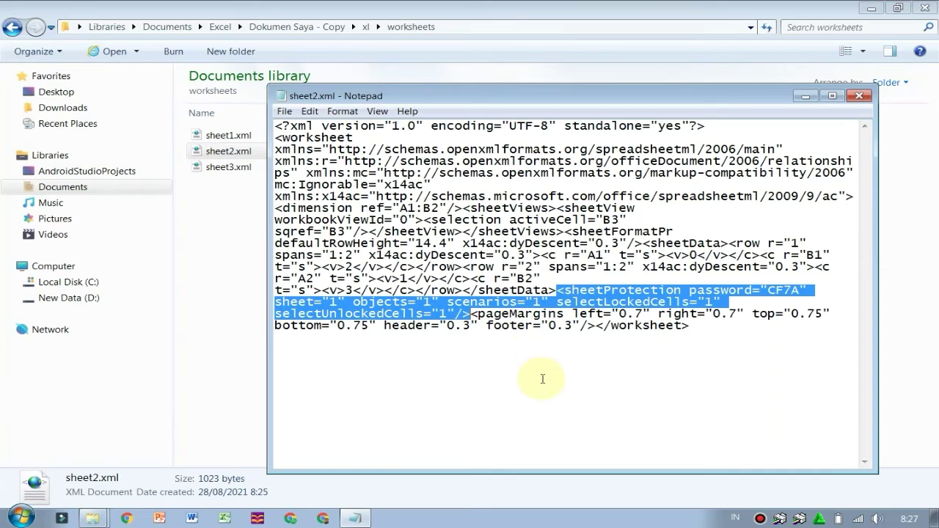
key("Delete")
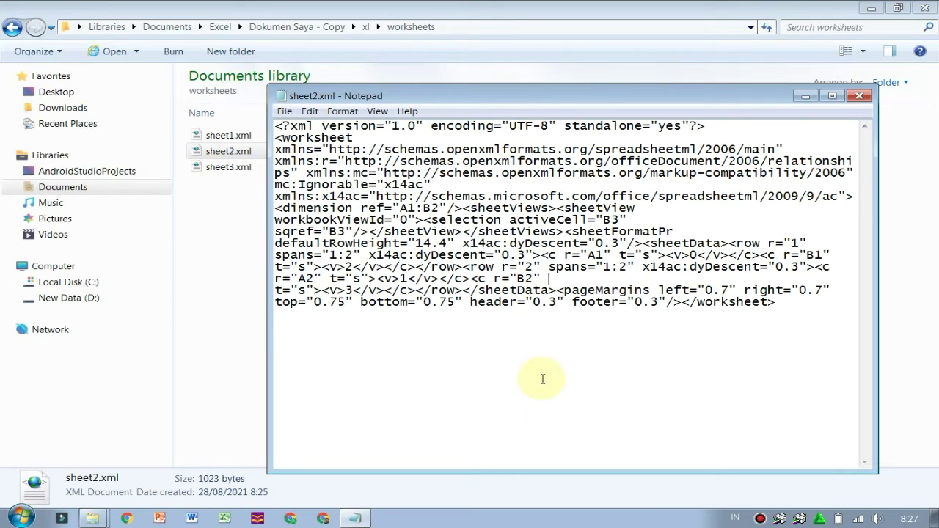
key("ctrl+s")
left_click(858, 96)
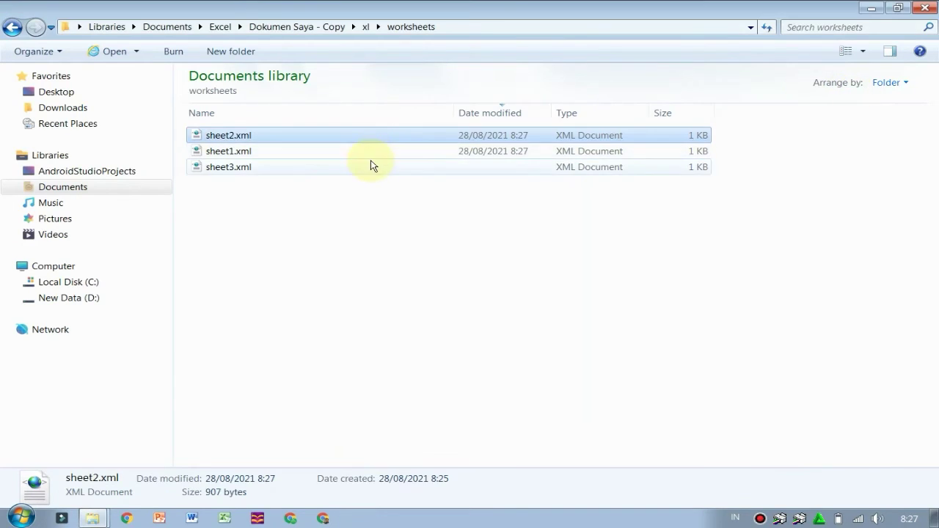
Search sheet3.xml for 'protect', find none, close it, and return to the xl folder
right_click(371, 166)
left_click(383, 183)
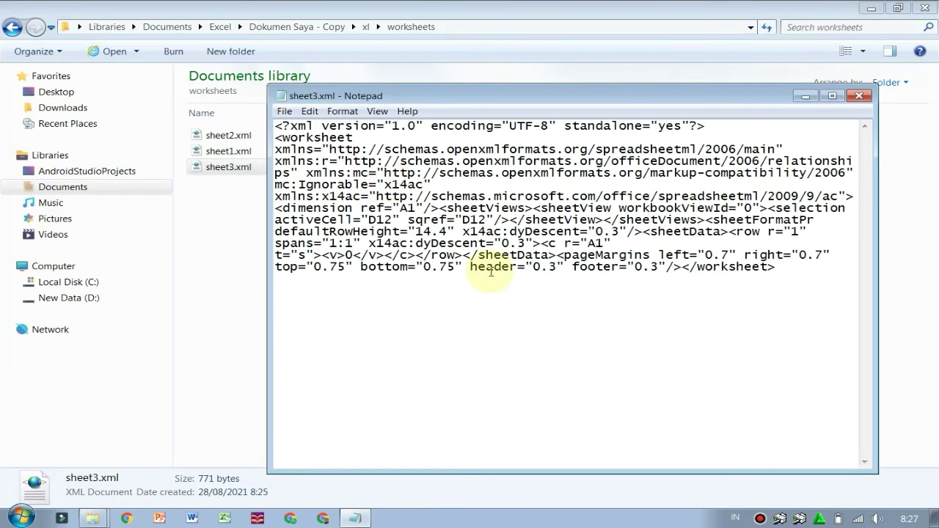
key("ctrl+f")
type("protect")
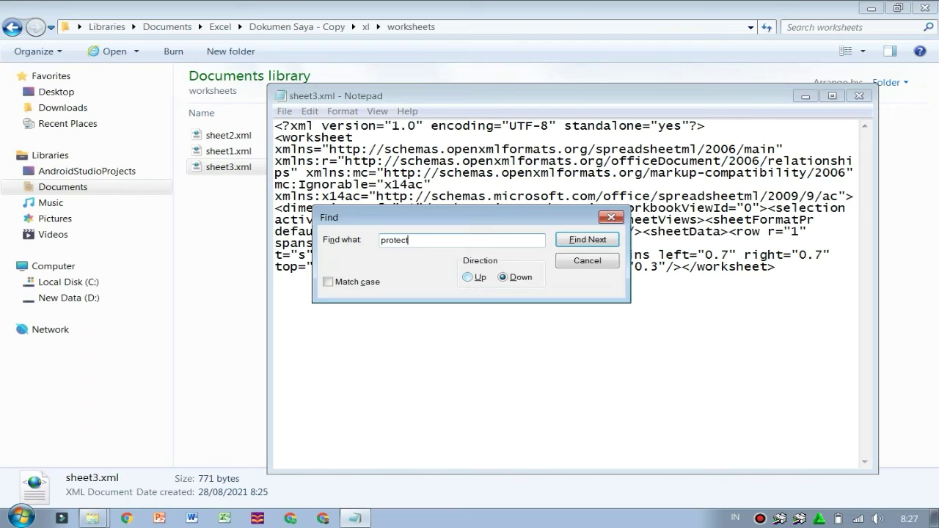
key("Return")
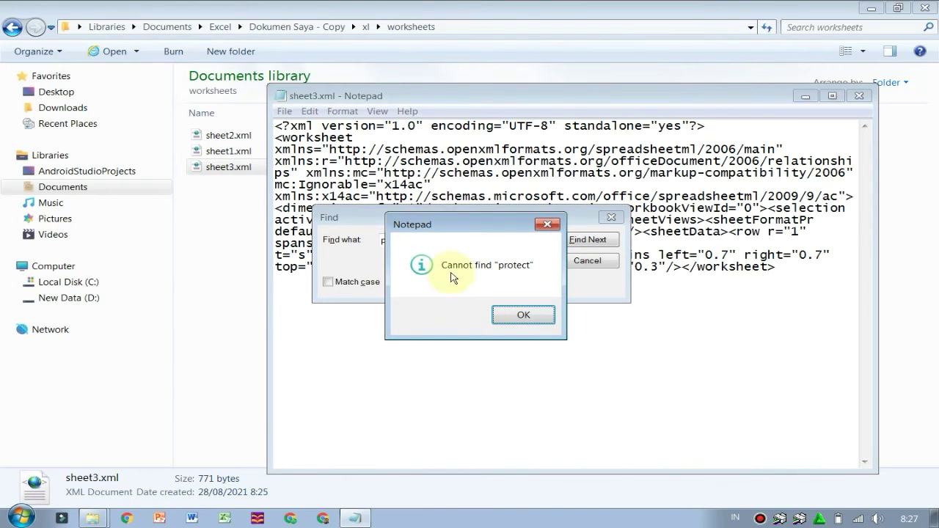
left_click(522, 316)
left_click(587, 262)
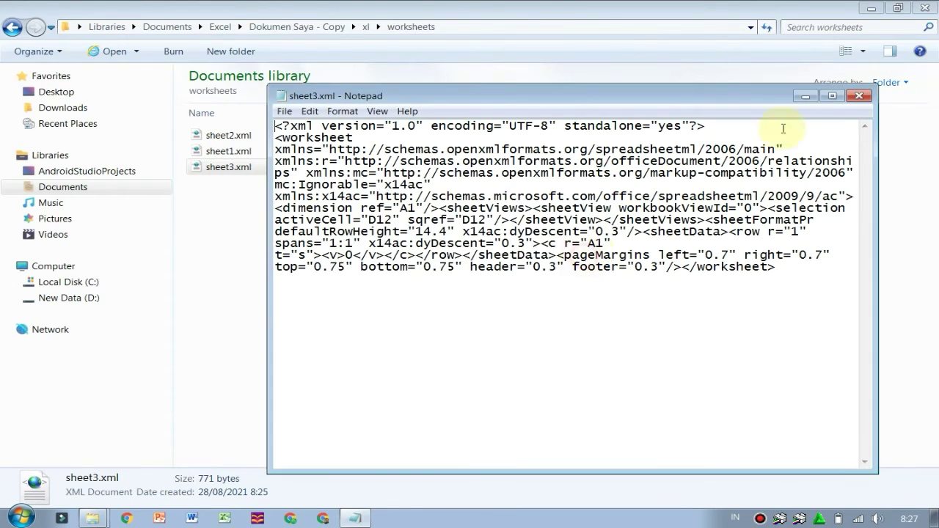
left_click(858, 96)
key("BackSpace")
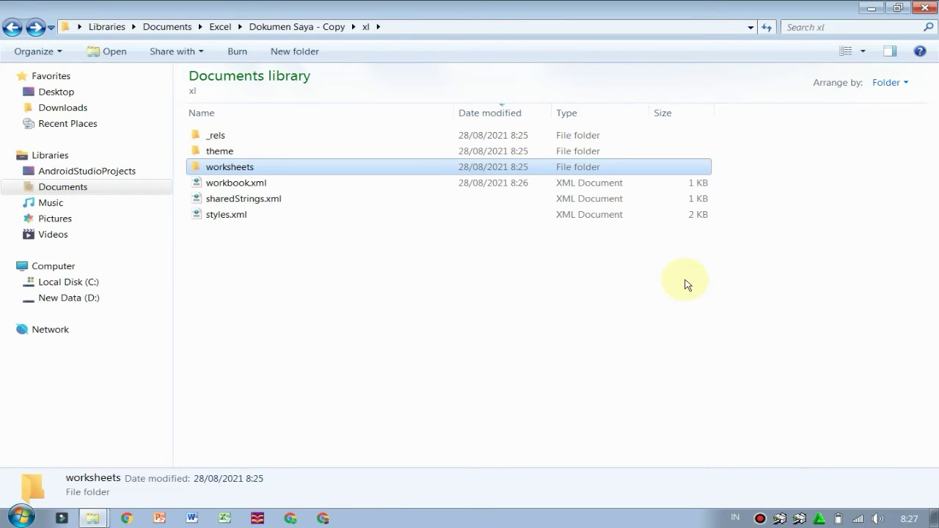
Navigate from the worksheets folder back up to the Excel folder in Explorer
key("Down")
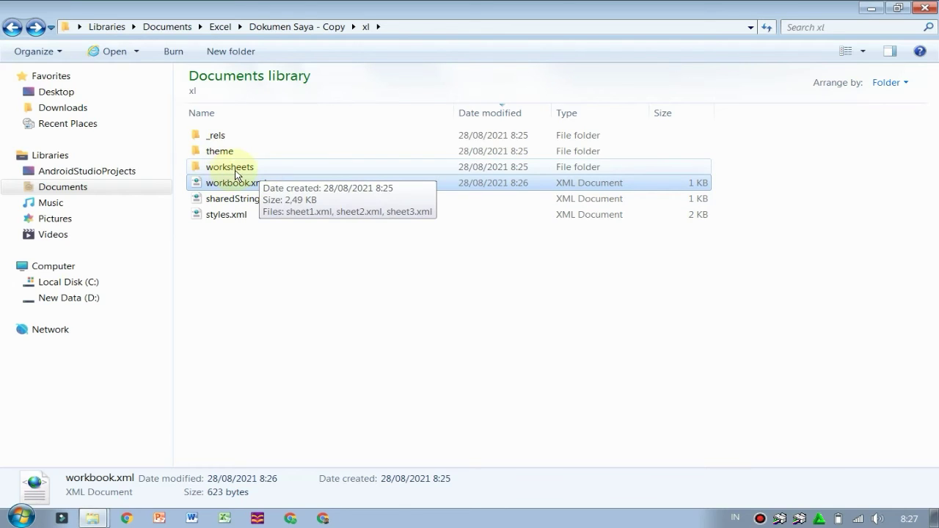
double_click(259, 169)
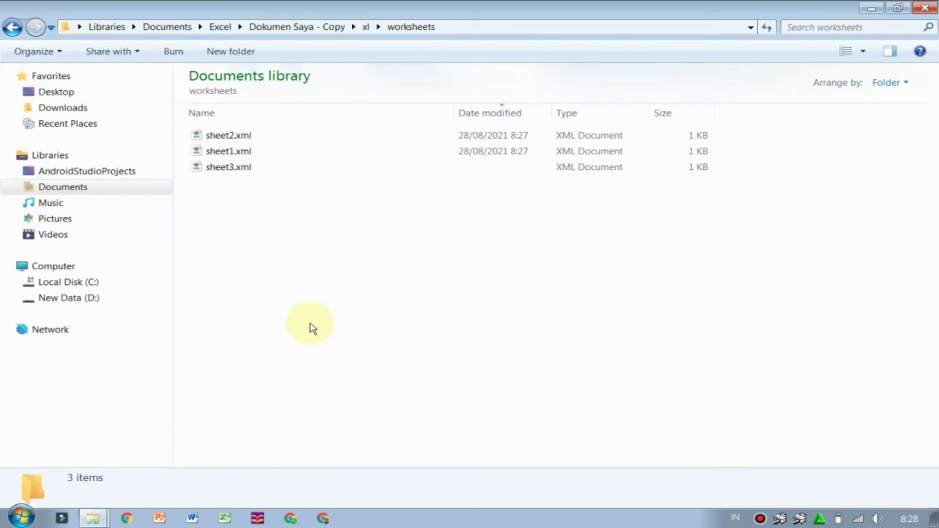
key("BackSpace")
key("BackSpace")
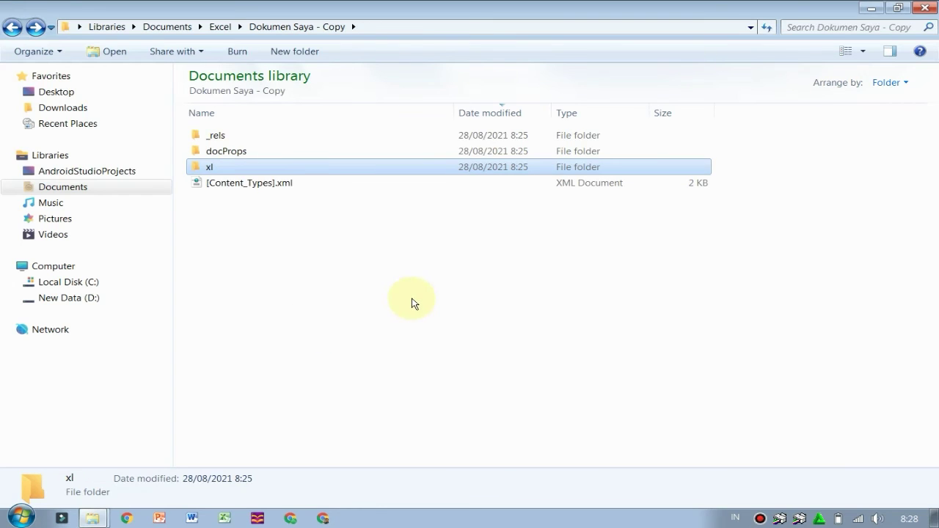
left_click(411, 304)
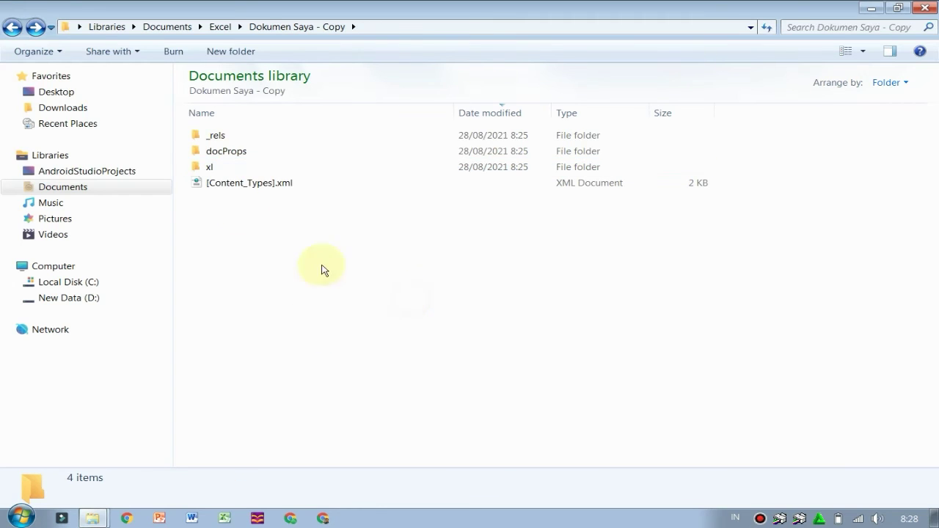
left_click(221, 27)
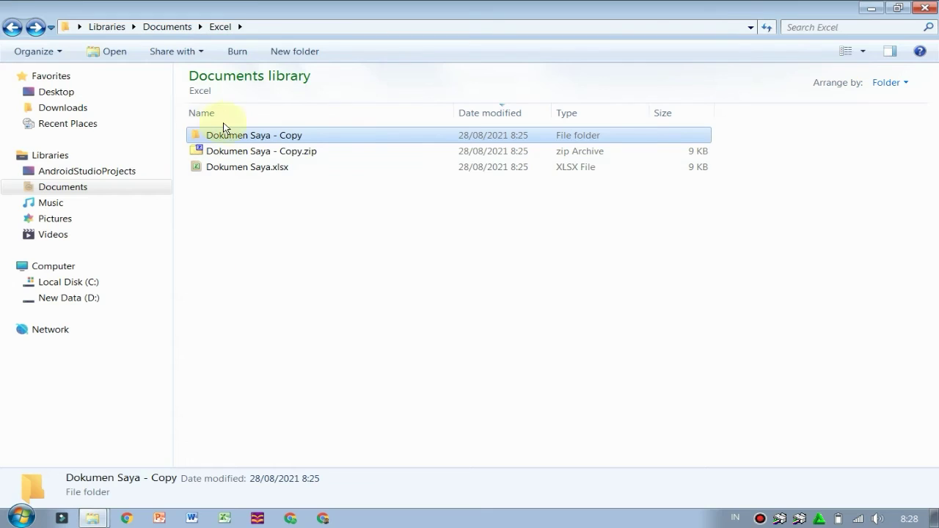
Pack all four extracted items into Dokumen Saya - Copy.zip using 7-Zip
double_click(258, 138)
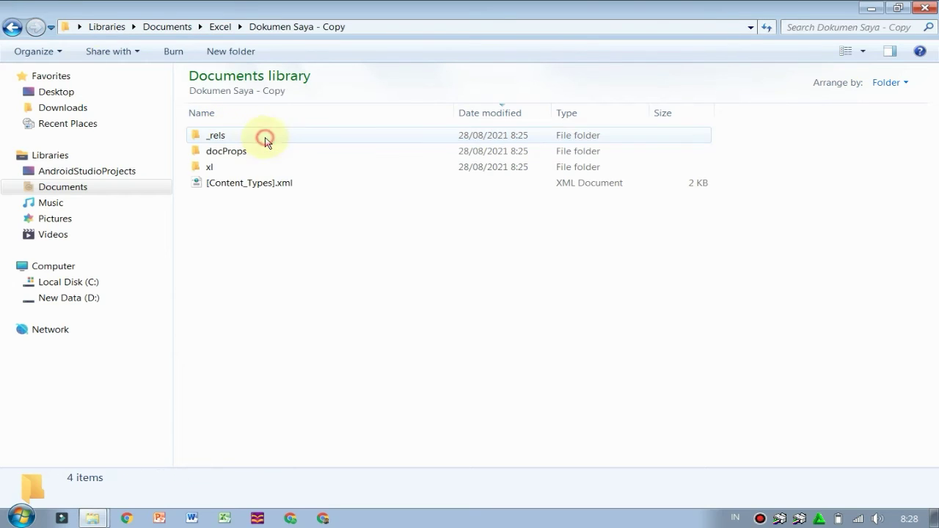
key("ctrl+a")
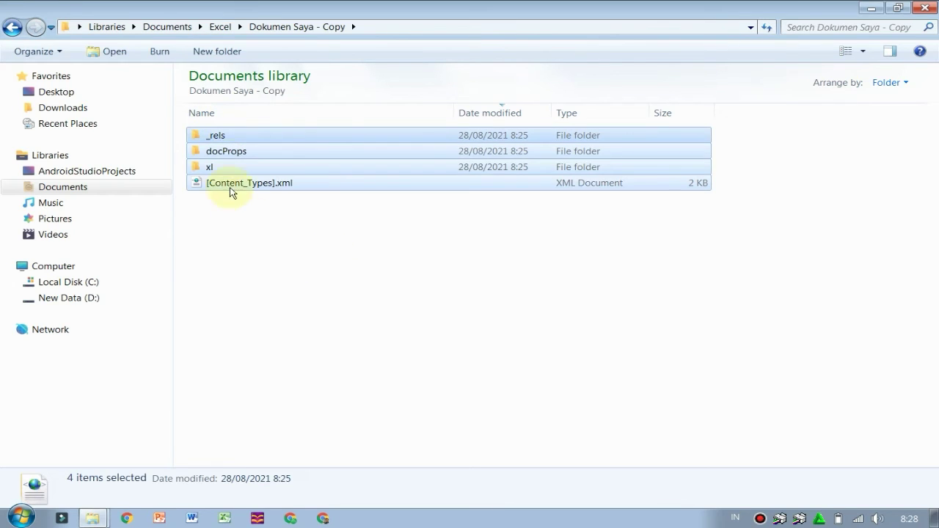
right_click(331, 182)
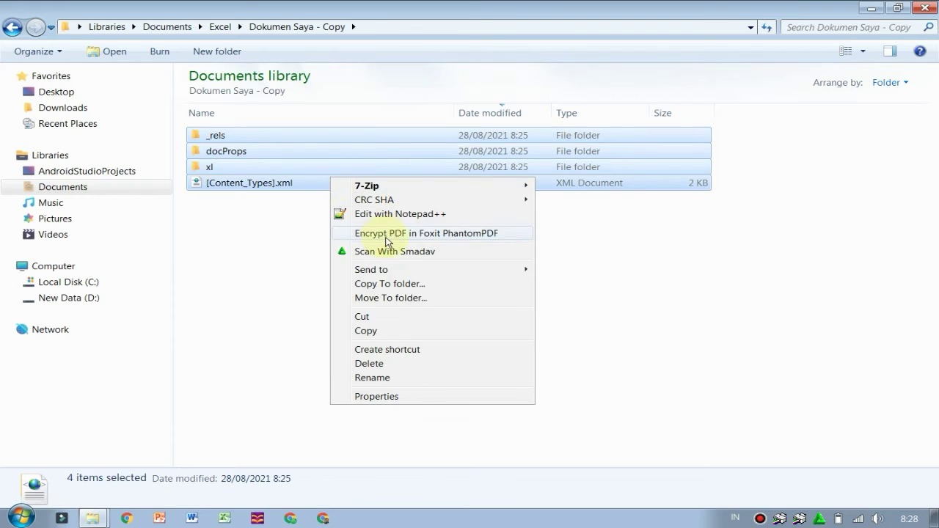
mouse_move(457, 185)
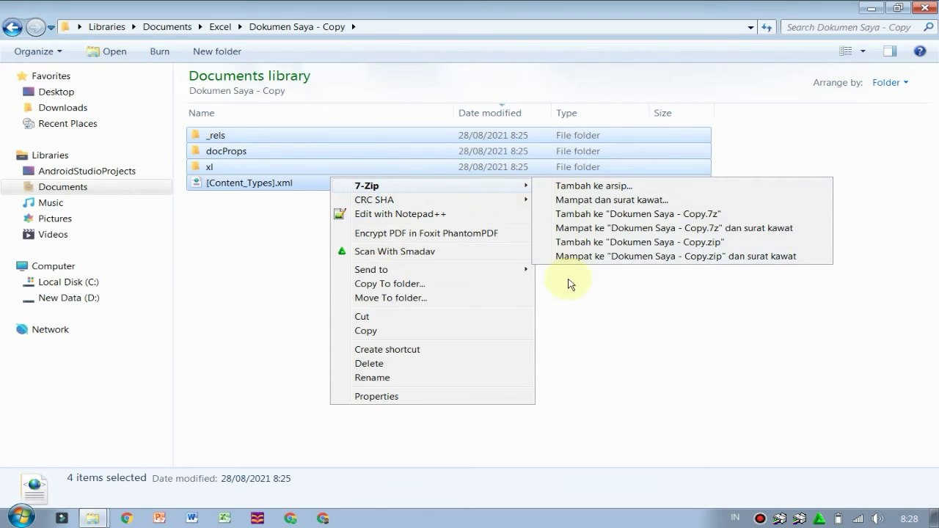
left_click(703, 248)
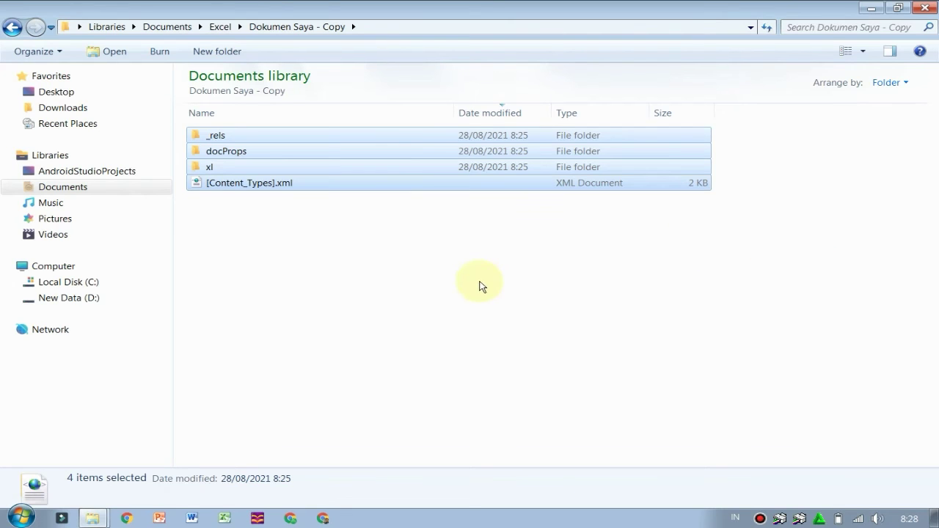
left_click(367, 252)
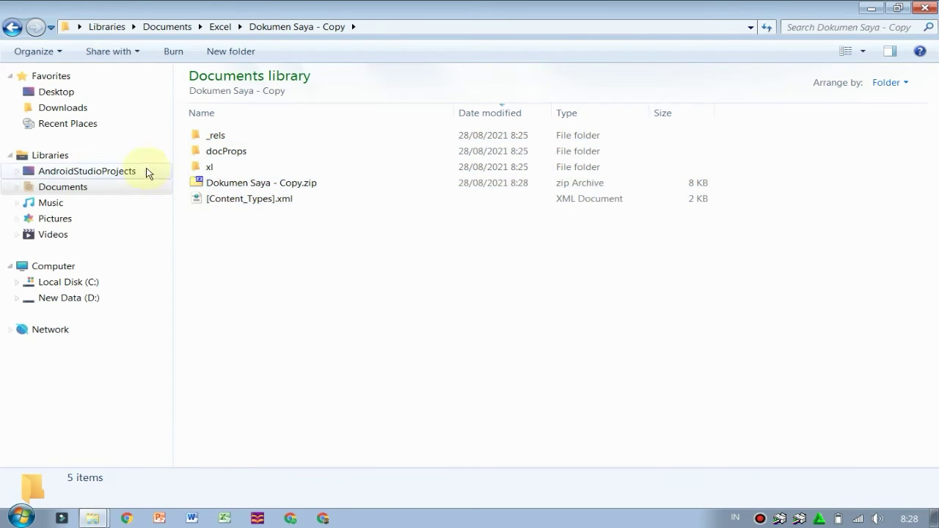
Rename Dokumen Saya - Copy.zip to Dokumen Saya - Copy.xlsx
right_click(326, 185)
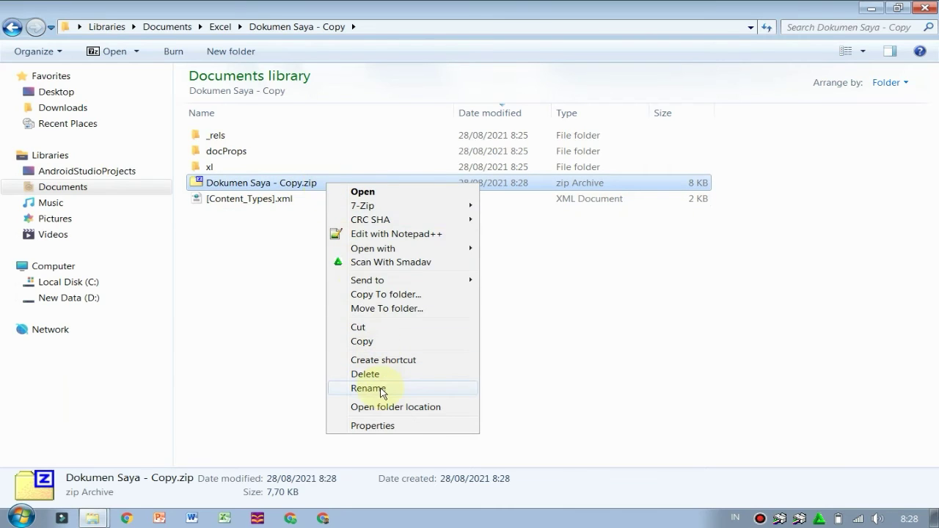
left_click(374, 388)
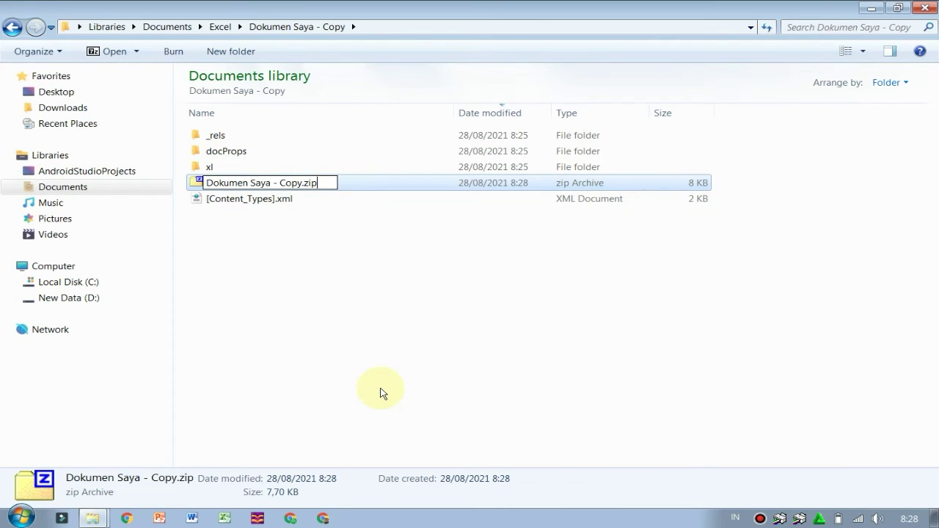
key("BackSpace")
key("BackSpace")
key("BackSpace")
type("x")
key("Return")
key("Return")
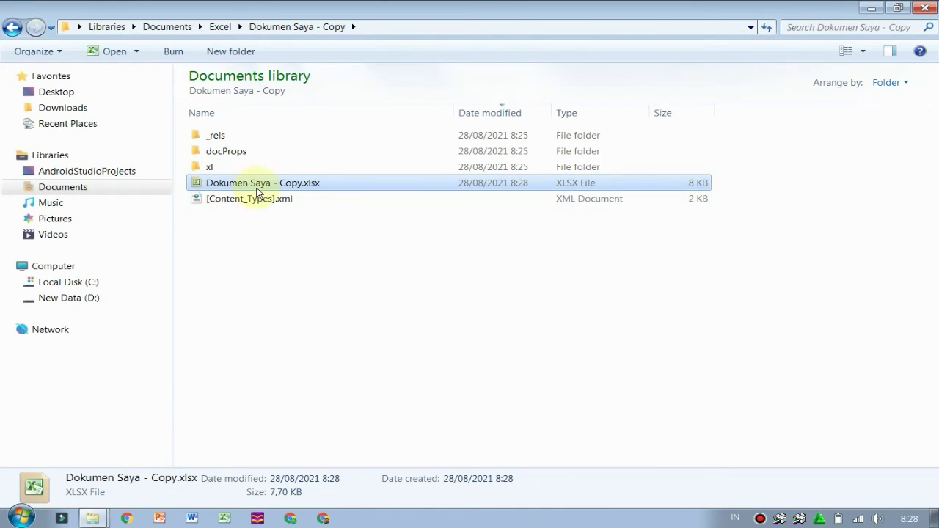
Open Dokumen Saya - Copy.xlsx, clear A1 on Sheet1, and select B1 on Sheet2
double_click(317, 185)
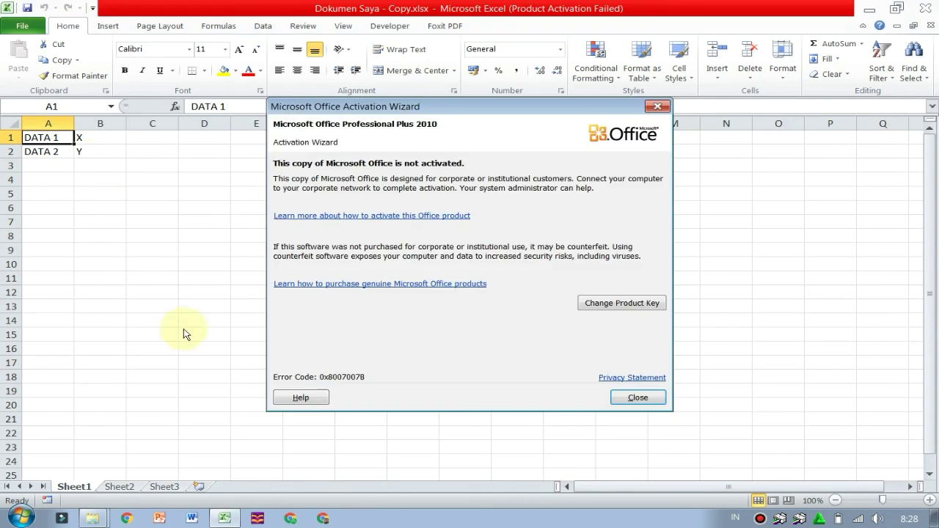
left_click(638, 397)
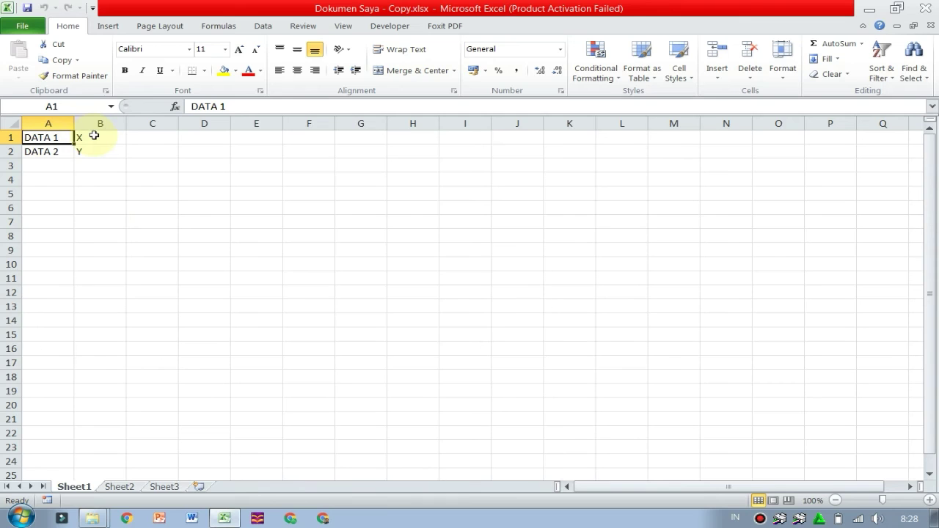
key("Delete")
left_click(155, 206)
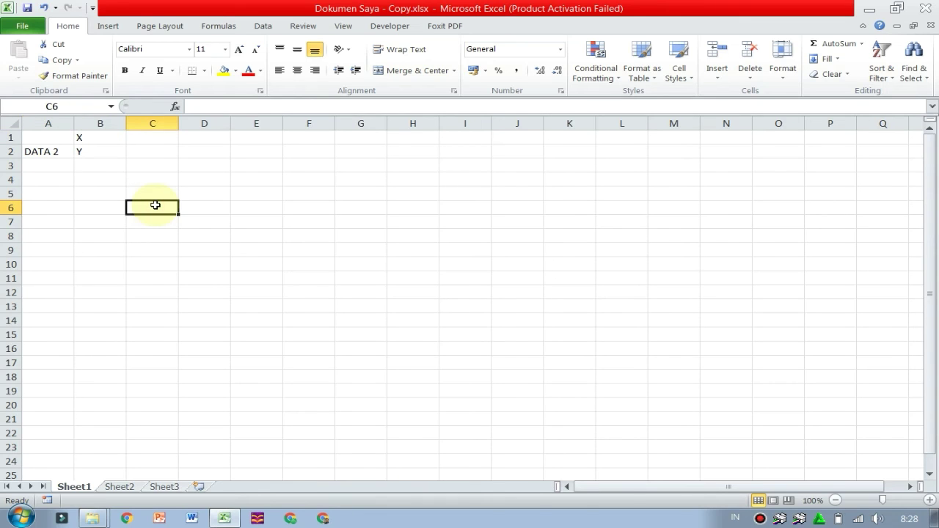
left_click(119, 486)
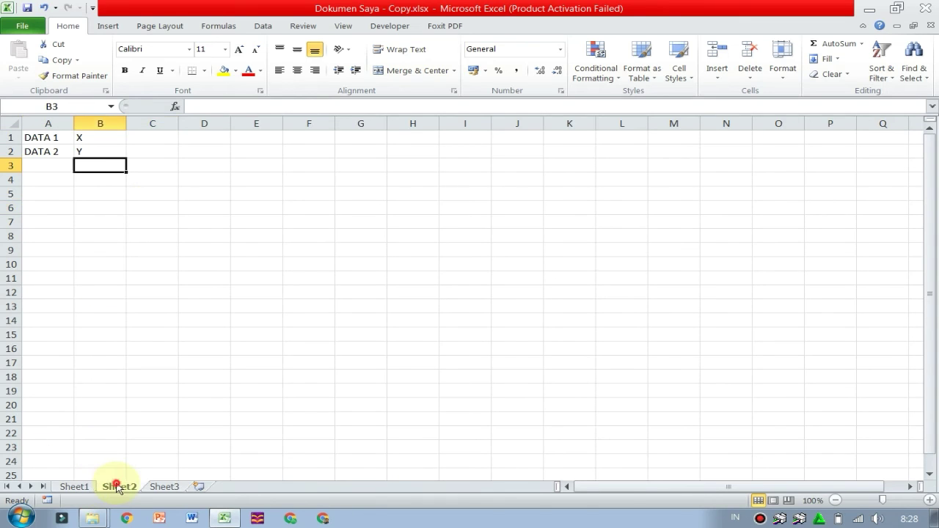
left_click(102, 138)
left_click(189, 248)
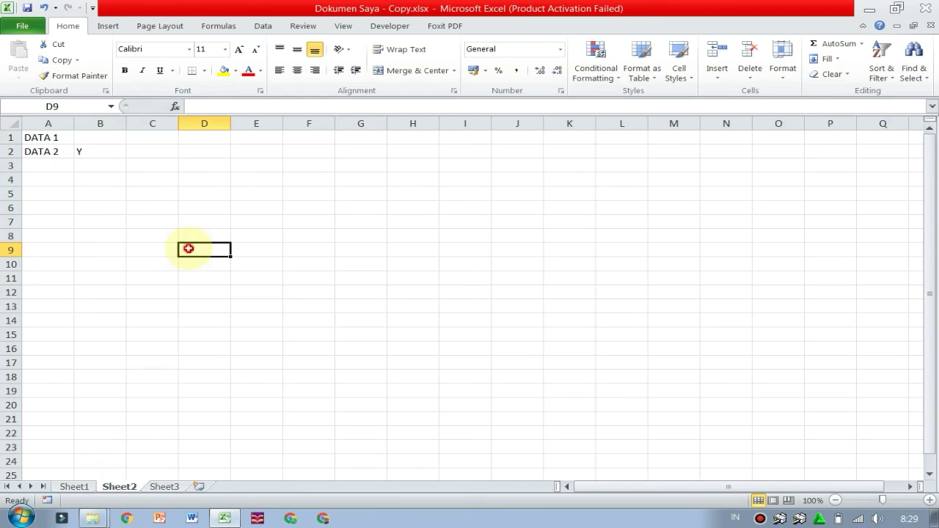
Clear A1 on Sheet3, delete Sheet3, and close Excel
left_click(169, 486)
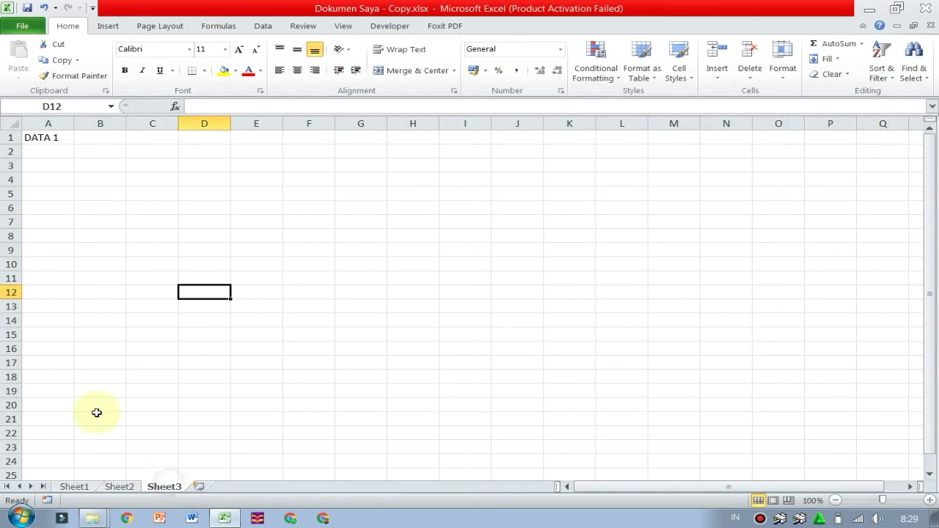
left_click(67, 137)
key("Delete")
left_click(195, 223)
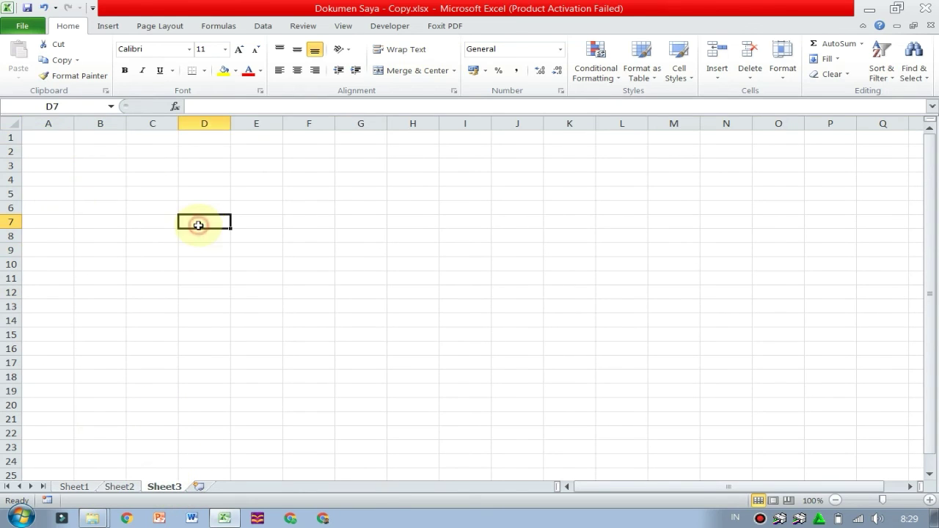
right_click(167, 489)
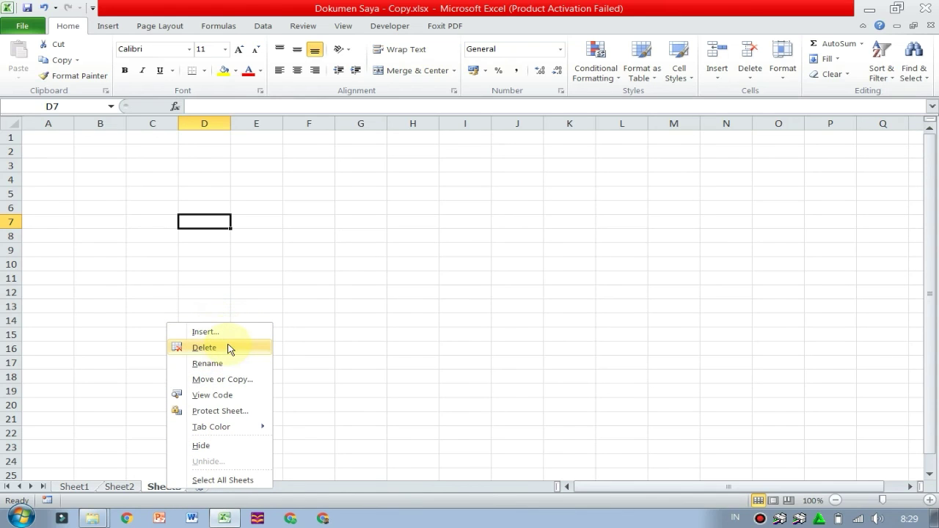
left_click(230, 348)
left_click(466, 297)
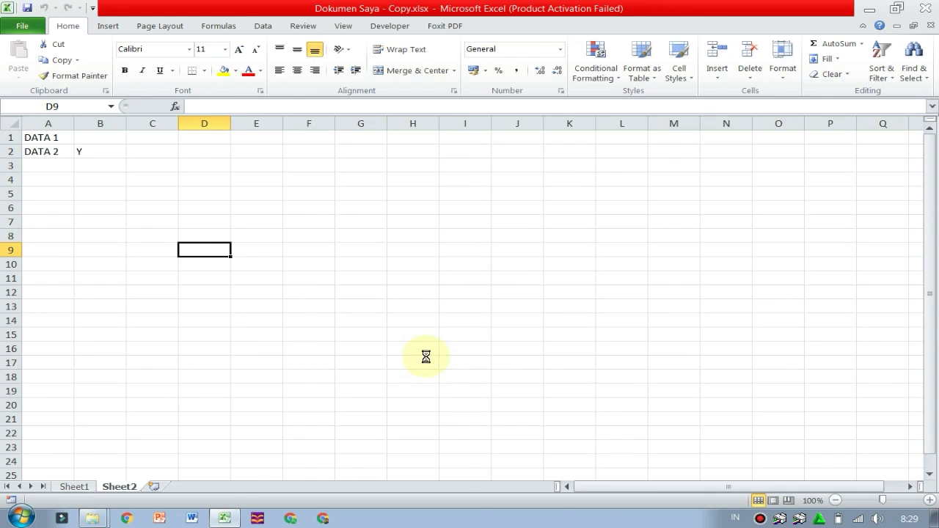
left_click(924, 11)
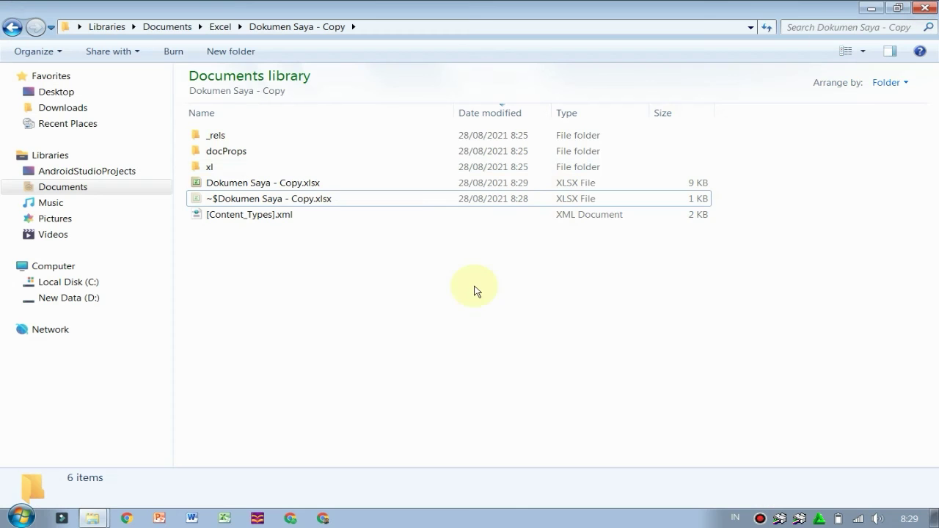
Return to the Excel folder listing Dokumen Saya - Copy, its zip, and Dokumen Saya.xlsx
left_click(385, 283)
key("BackSpace")
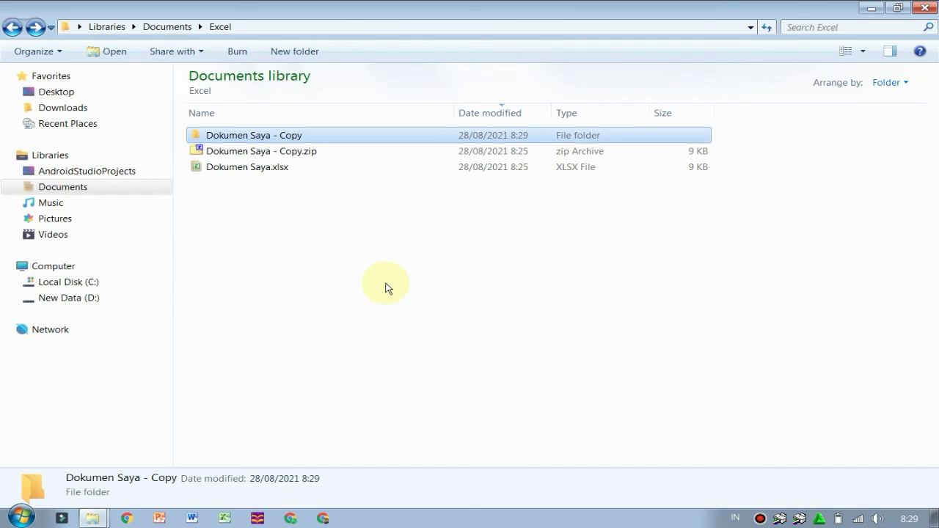